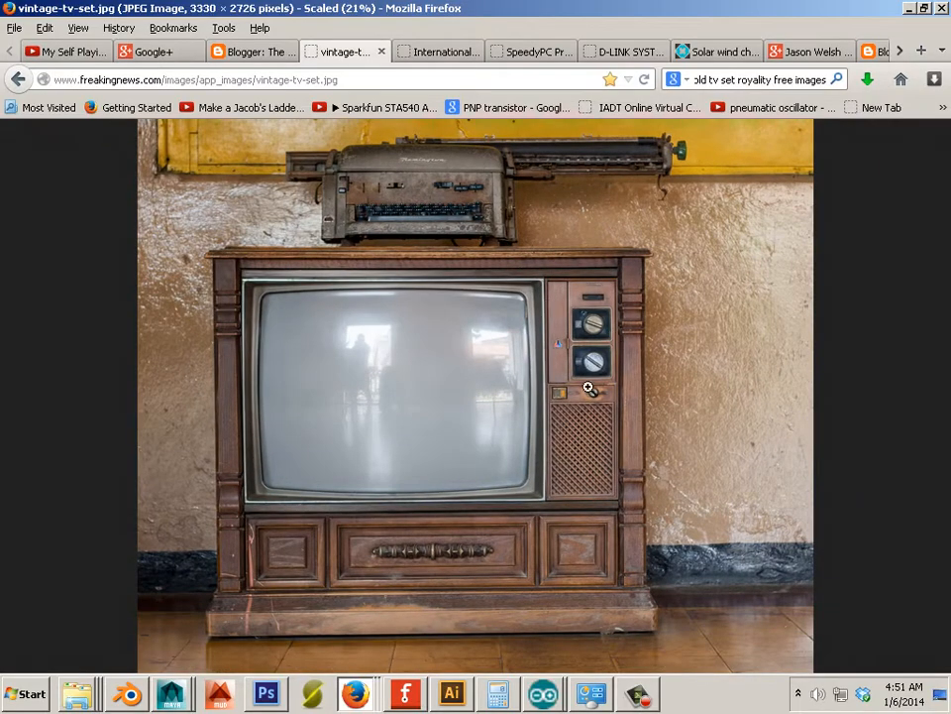
Examine the control dials and speaker grille up close in the vintage TV photo, and switch to Maya.
left_click(589, 388)
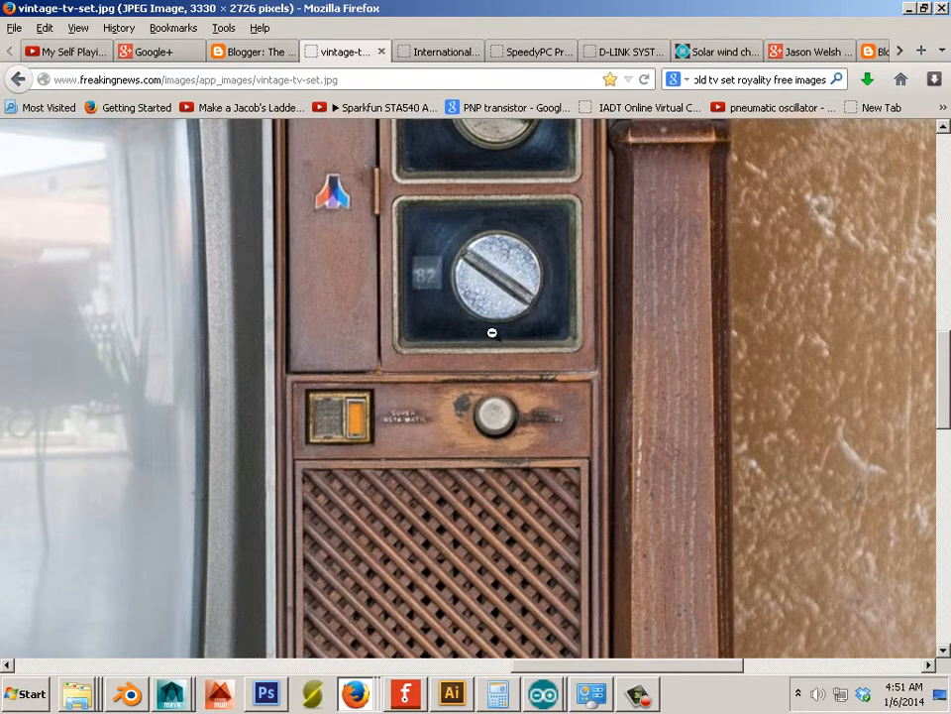
scroll(508, 355, "down", 6)
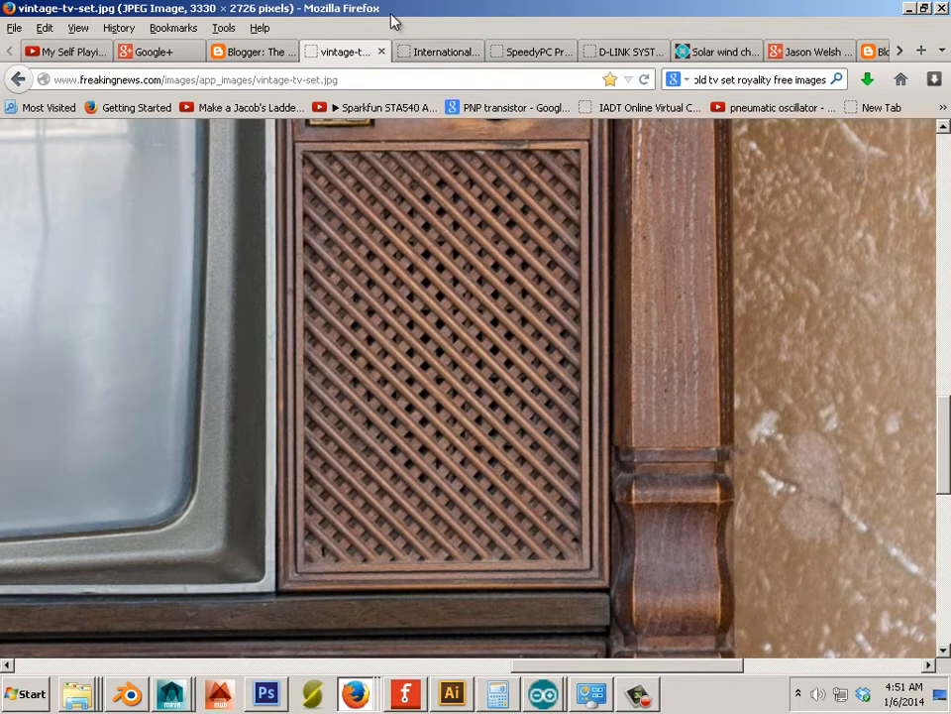
left_click_drag(392, 14, 950, 23)
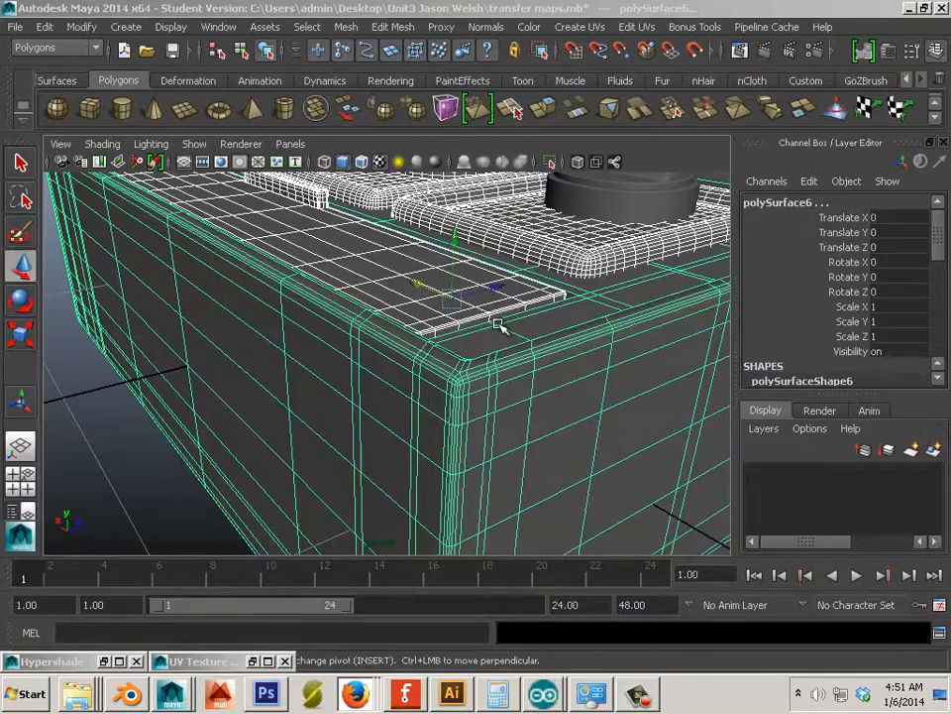
Delete the horizontal edge loops running around the box's side walls, leaving the loops close to the top rim.
left_click_drag(499, 324, 400, 313, "alt")
right_click_drag(425, 308, 502, 285)
left_click(495, 338)
middle_click_drag(447, 373, 351, 362, "alt")
right_click_drag(351, 363, 485, 259, "alt")
double_click(475, 281)
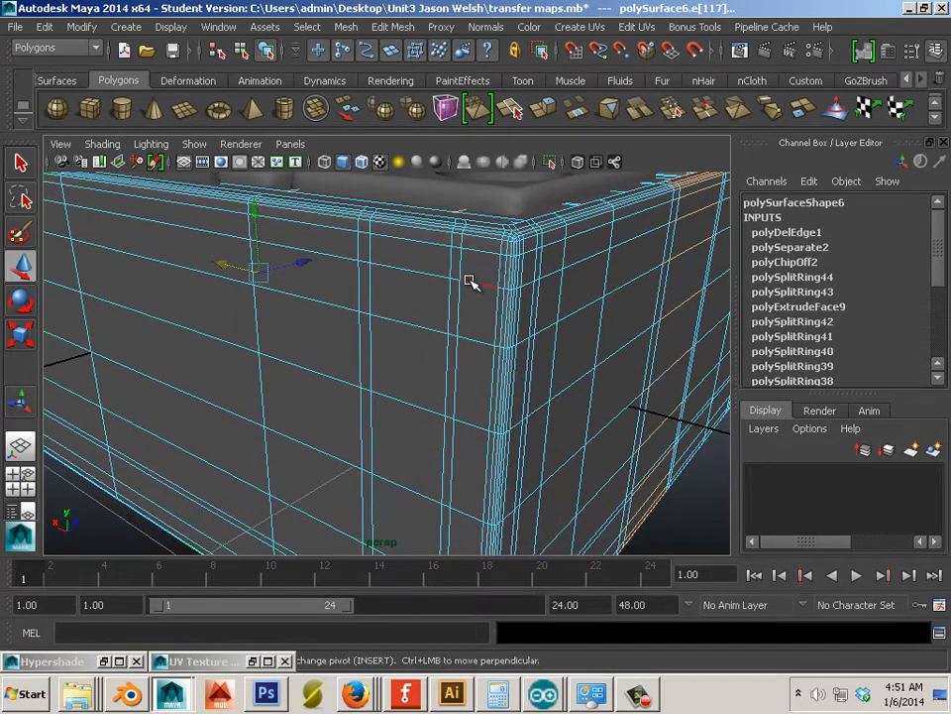
double_click(424, 328, "shift")
double_click(417, 402, "shift")
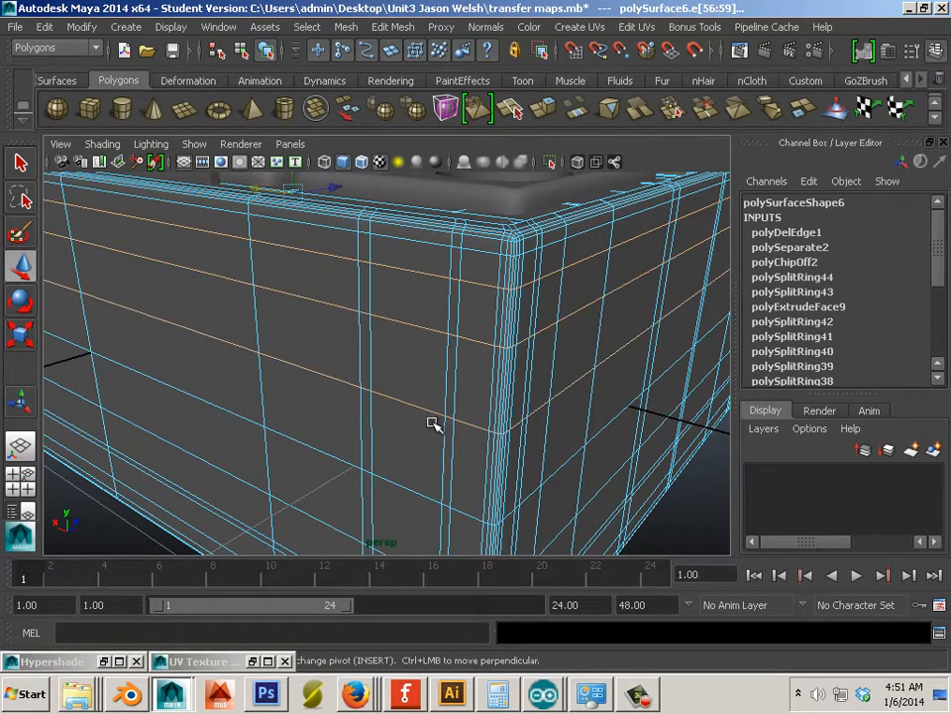
left_click_drag(413, 424, 415, 323, "alt")
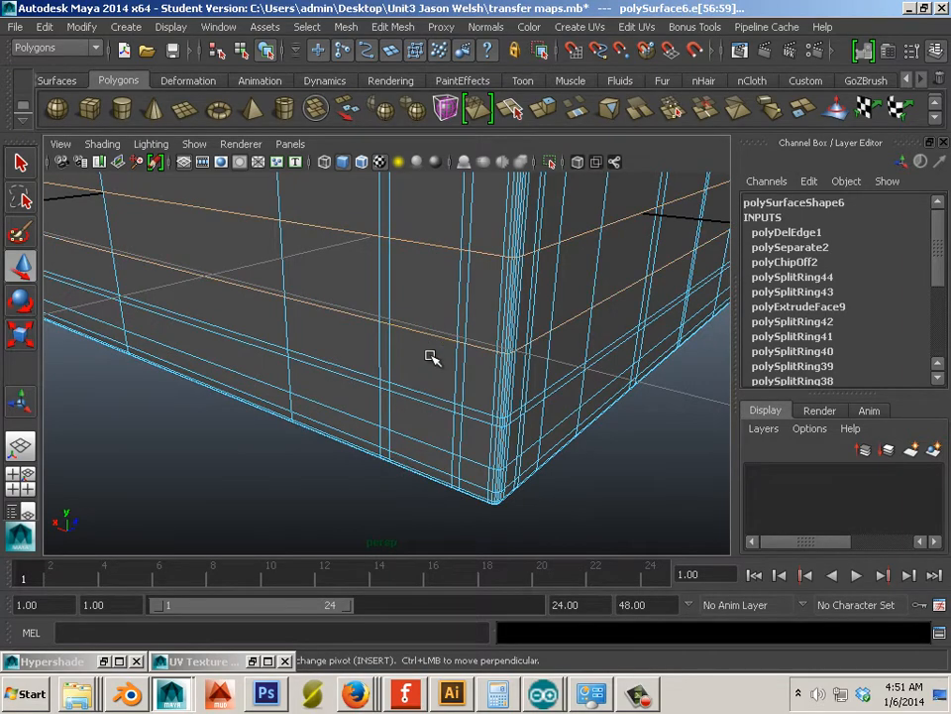
left_click_drag(431, 356, 403, 343, "alt")
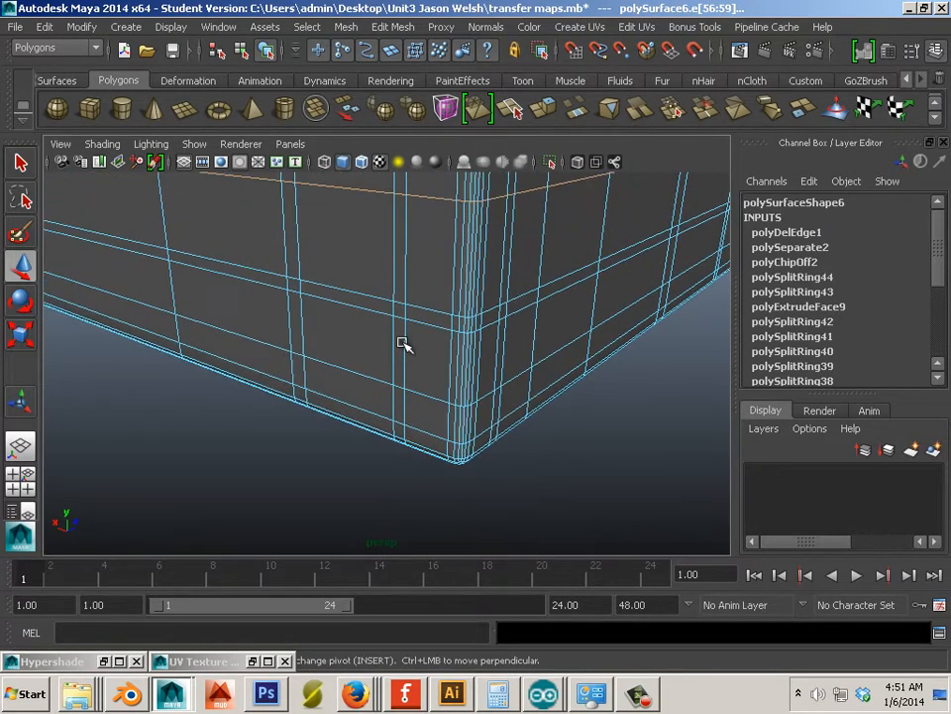
double_click(367, 310, "shift")
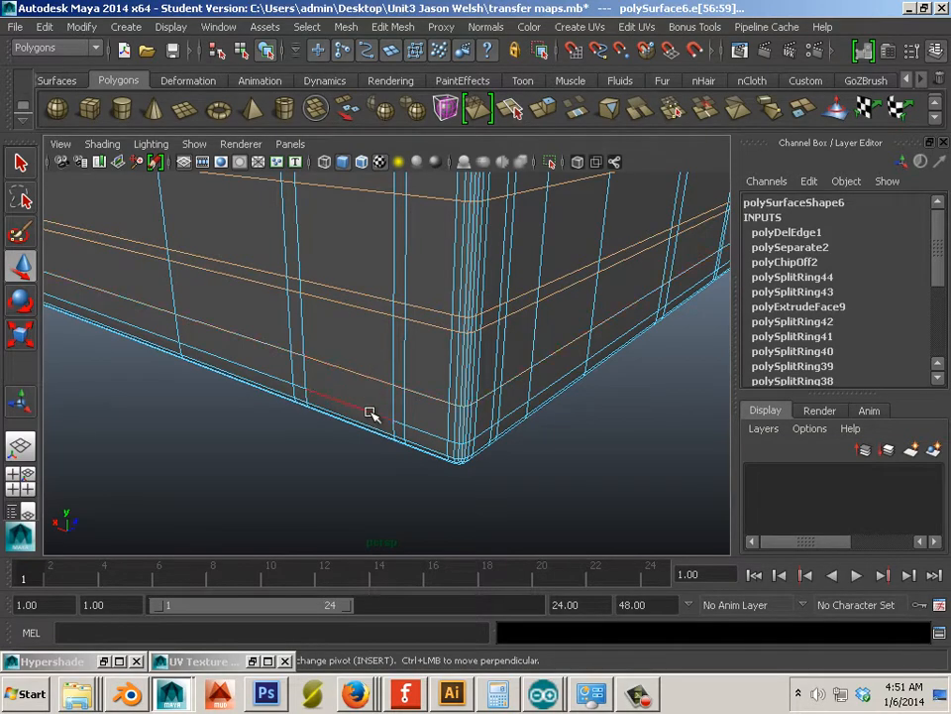
left_click_drag(402, 362, 342, 418, "alt")
right_click_drag(388, 402, 410, 352, "alt")
middle_click_drag(411, 329, 412, 367, "alt")
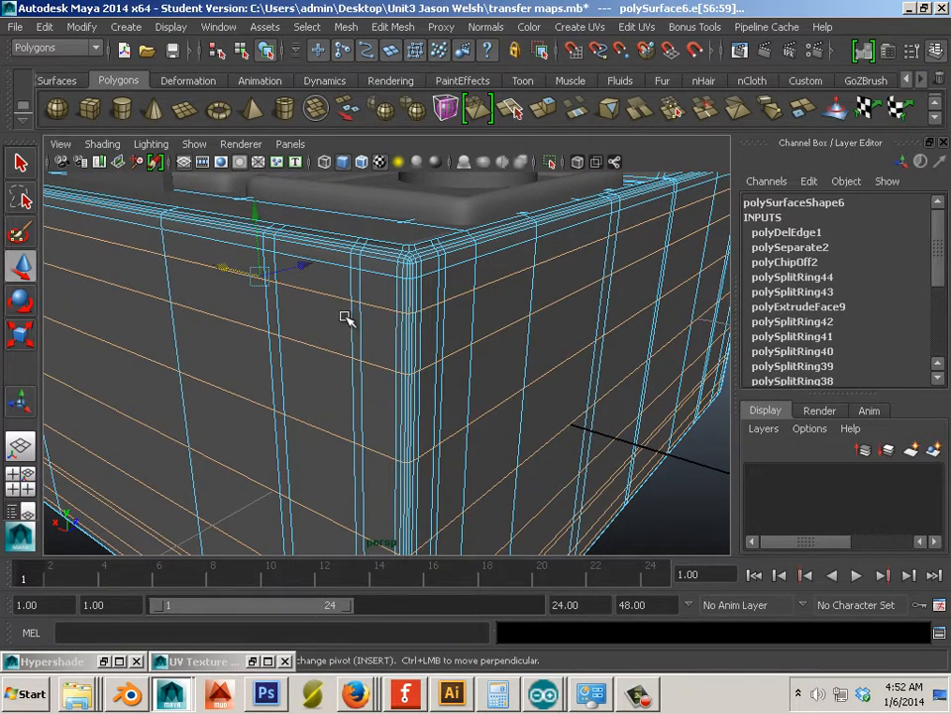
right_click_drag(345, 316, 522, 322, "shift")
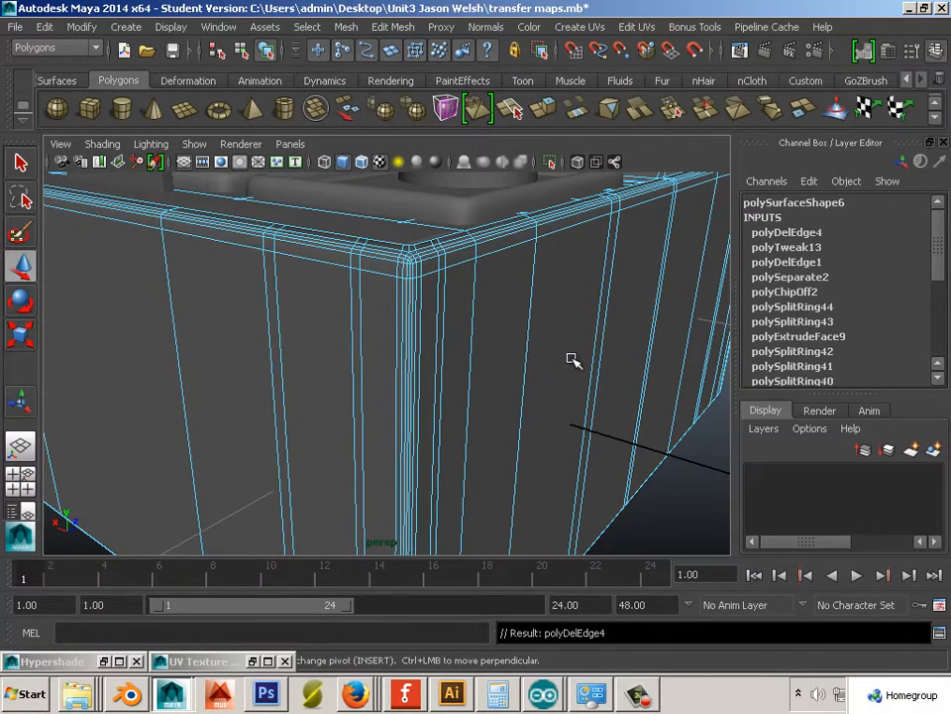
Inspect the box's corners, top rim and inset parts from several angles.
left_click(684, 435)
left_click_drag(509, 358, 453, 495, "alt")
middle_click_drag(427, 334, 385, 458, "alt")
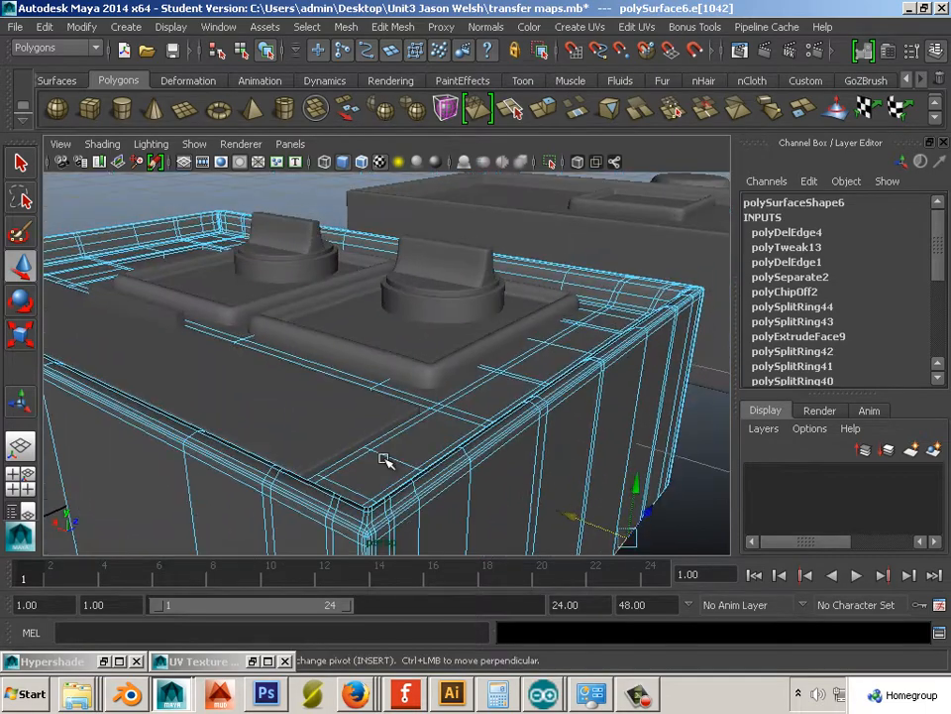
scroll(416, 403, "up", 4)
middle_click_drag(417, 403, 441, 356, "alt")
left_click_drag(441, 355, 431, 325, "alt")
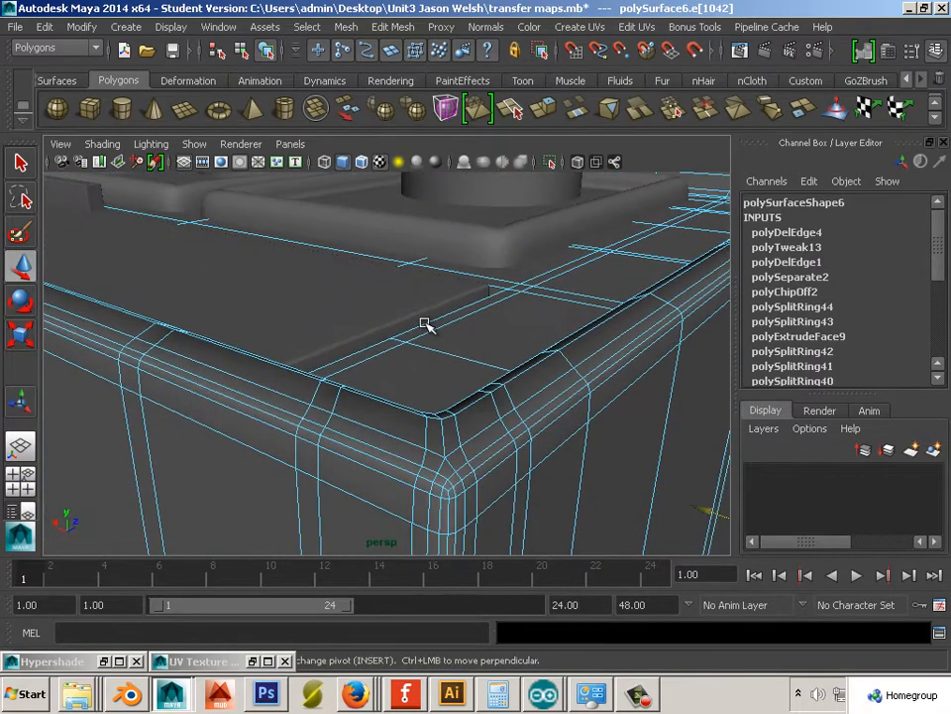
right_click_drag(467, 344, 423, 341, "alt")
left_click_drag(423, 342, 201, 313, "alt")
middle_click_drag(200, 313, 227, 368, "alt")
left_click_drag(227, 368, 295, 310, "alt")
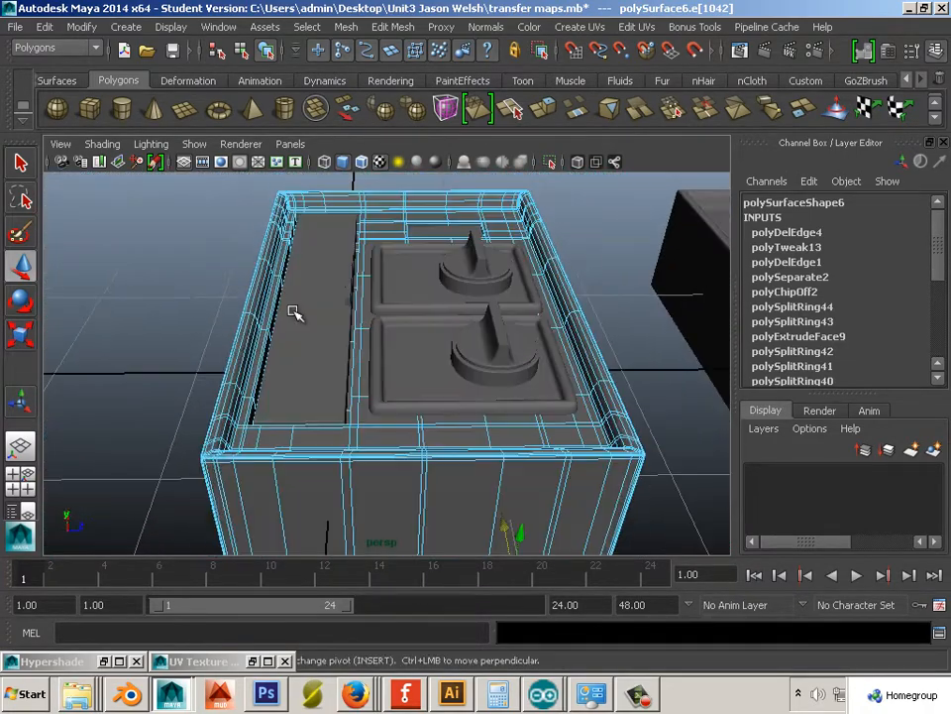
Combine the long flat panel with the small piece beside it and raise it out of the recess to Translate Y 0.891.
right_click_drag(295, 310, 337, 303)
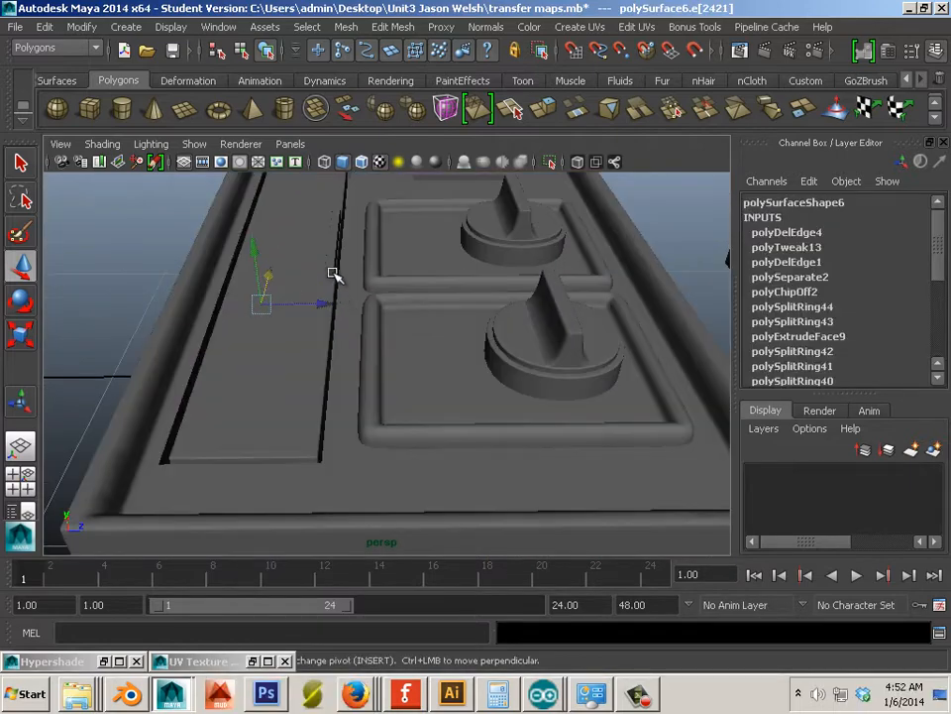
left_click(334, 275)
left_click(302, 309, "shift")
left_click_drag(301, 372, 320, 315, "alt")
left_click(356, 27)
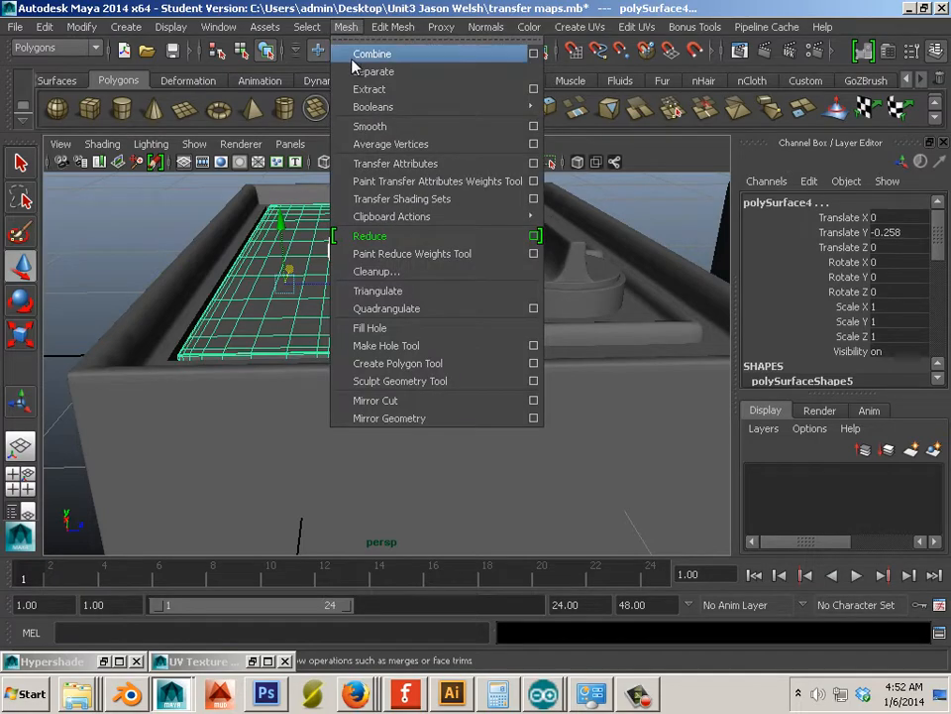
left_click(341, 54)
left_click_drag(321, 288, 320, 79)
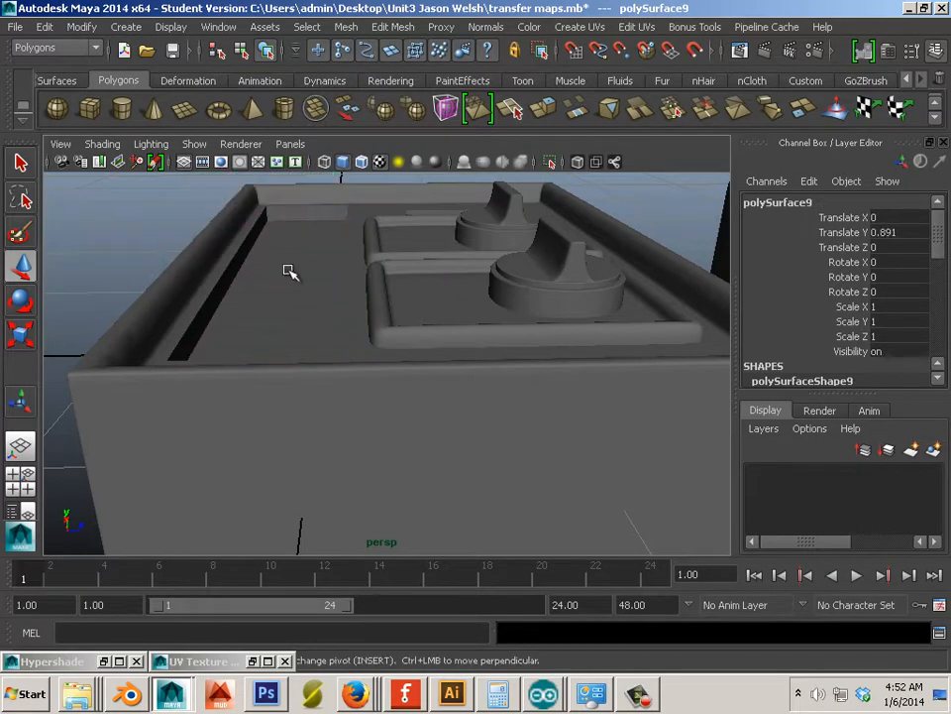
Select the edge loop along the floor of the long recess in the box.
left_click(245, 299)
left_click_drag(243, 301, 398, 370, "alt")
right_click_drag(289, 274, 235, 270)
left_click(276, 264)
left_click_drag(267, 342, 569, 427, "alt")
right_click_drag(423, 288, 419, 255)
left_click(414, 285)
double_click(413, 285)
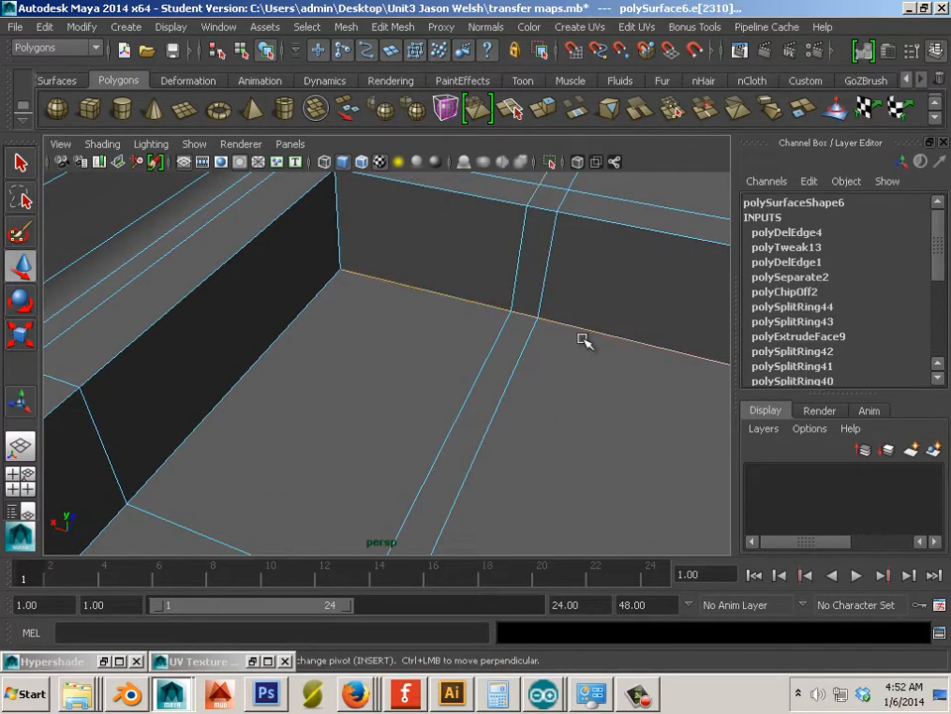
Select the ring of vertical edges on the long recess's side walls.
left_click_drag(578, 339, 311, 299, "alt")
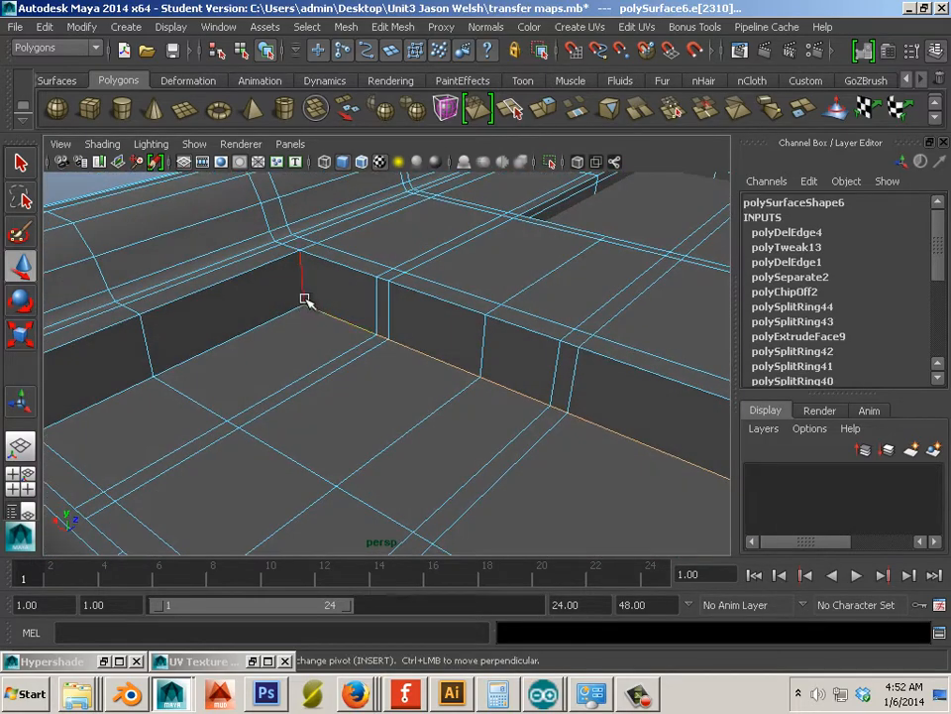
double_click(360, 256)
right_click_drag(316, 289, 195, 330)
left_click(301, 268)
left_click_drag(195, 329, 226, 315, "alt")
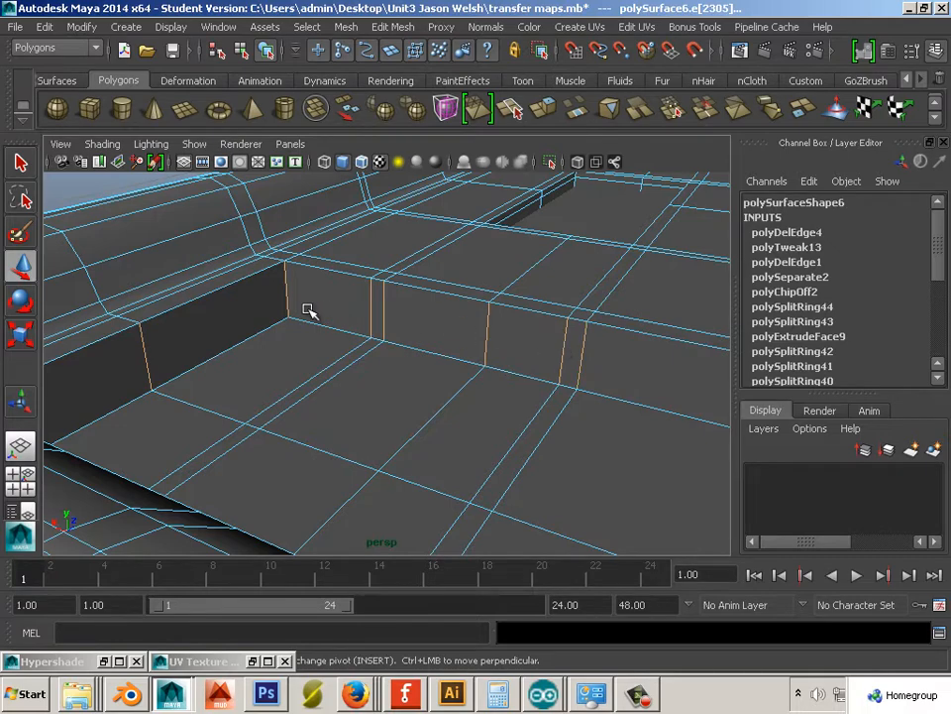
left_click_drag(315, 307, 329, 316, "alt")
Delete the two redundant lengthwise edge loops on the box's top face, between the long recess and the small rectangular recess.
right_click_drag(400, 270, 389, 230)
left_click_drag(452, 292, 410, 318, "alt")
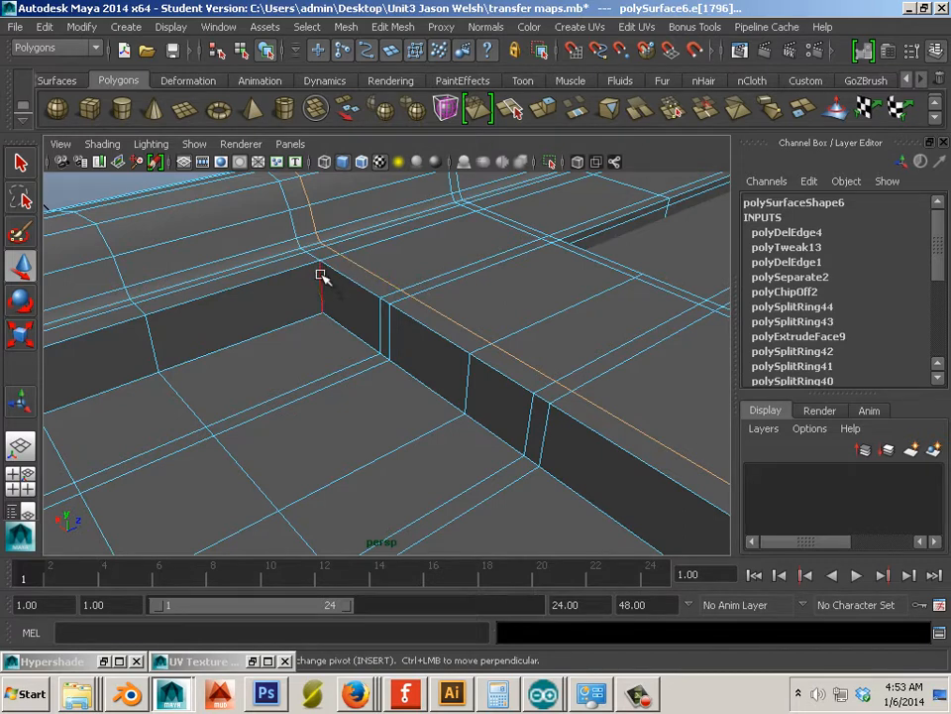
left_click_drag(318, 338, 327, 289, "alt")
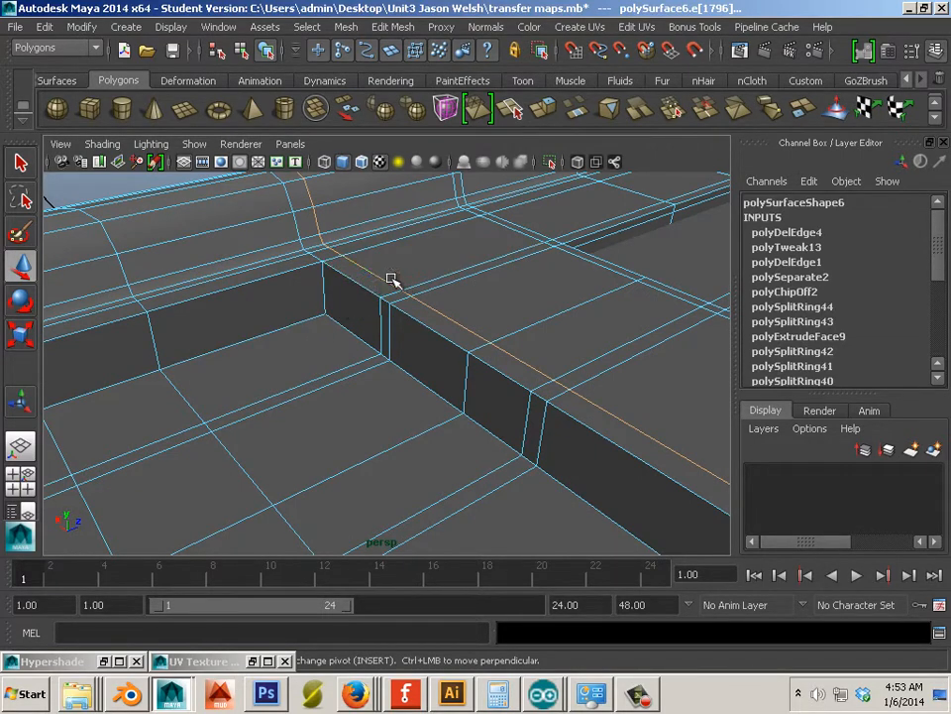
left_click_drag(321, 286, 288, 318, "alt")
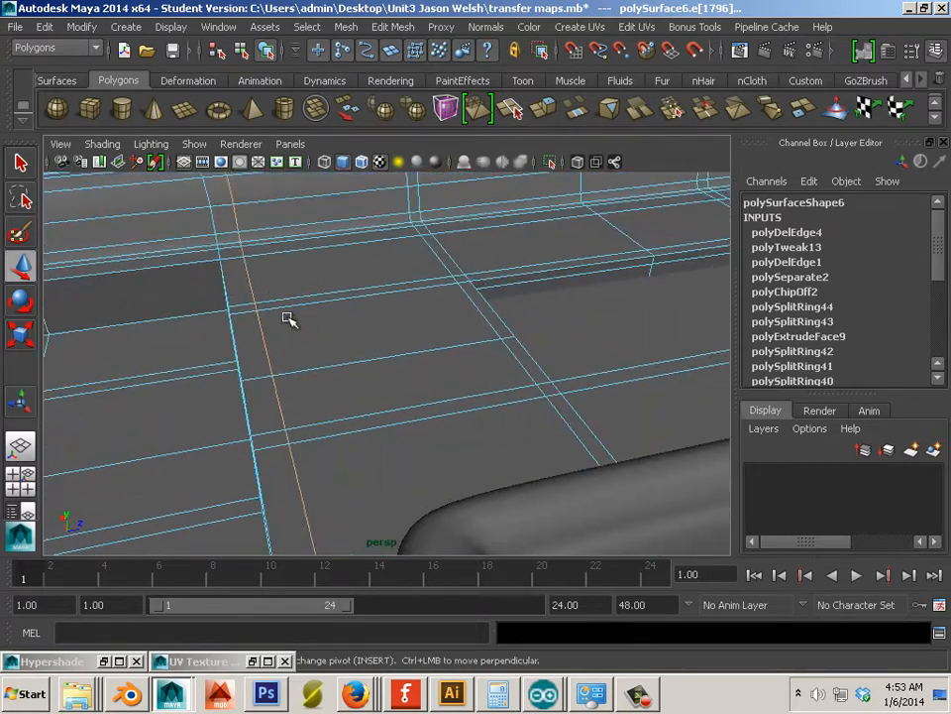
left_click(462, 303)
left_click_drag(457, 309, 419, 362, "alt")
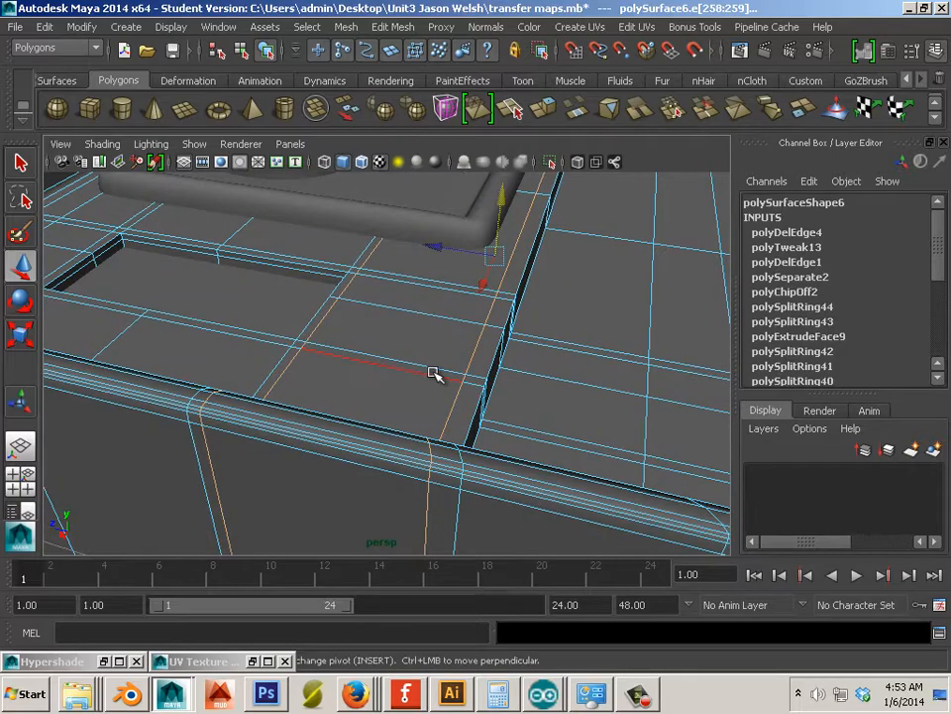
right_click(434, 374, "shift")
right_click_drag(434, 374, 537, 354, "shift")
Delete the redundant edge loop running past the end of the small rectangular recess.
left_click_drag(553, 385, 435, 357, "alt")
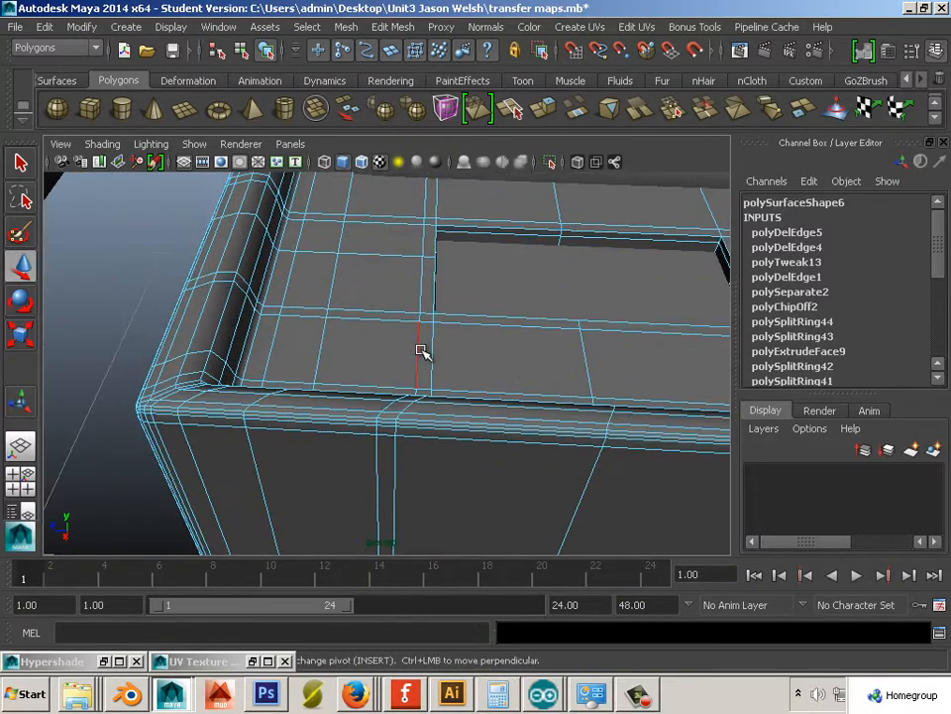
double_click(418, 348)
mouse_move(322, 341)
left_mouse_down("alt")
mouse_move(292, 384)
mouse_move(304, 340)
left_mouse_up("alt")
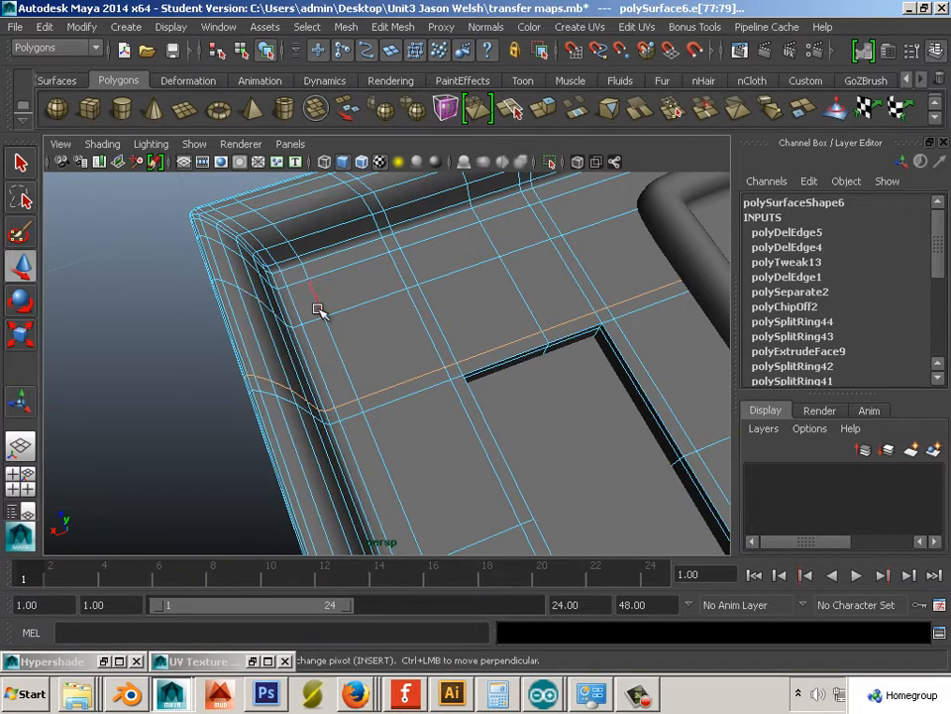
right_click_drag(387, 386, 556, 429, "shift")
right_click_drag(418, 378, 610, 389, "shift")
Delete the two redundant edge loops crossing the long recess, one from each closely spaced pair.
left_click_drag(623, 397, 417, 312, "alt")
middle_click_drag(416, 312, 381, 288, "alt")
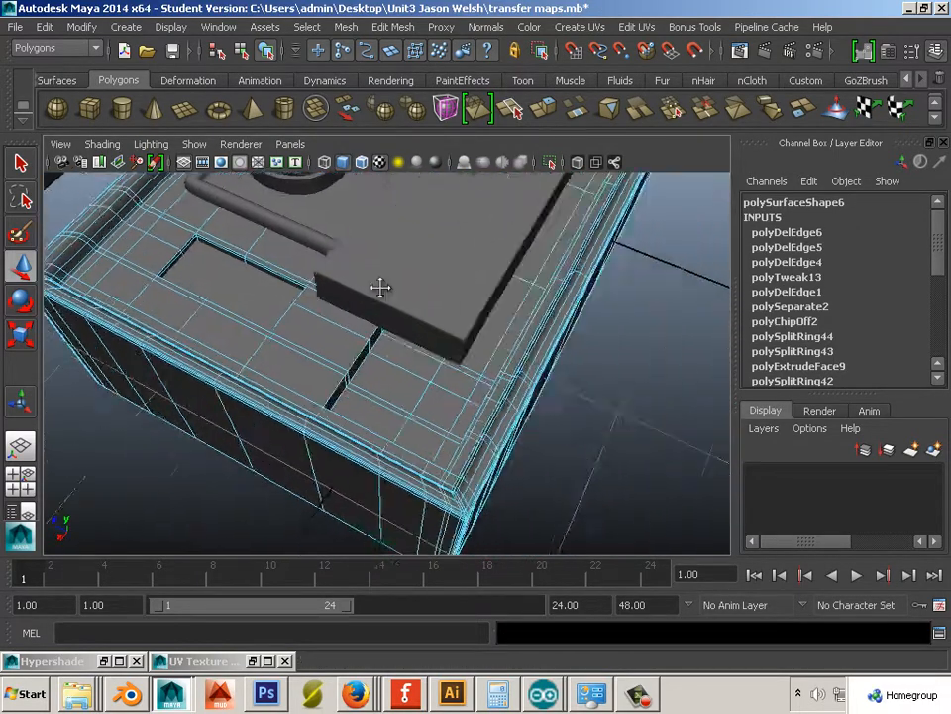
left_click_drag(381, 288, 323, 266, "alt")
right_click_drag(323, 266, 372, 319, "alt")
left_click_drag(372, 319, 388, 316, "alt")
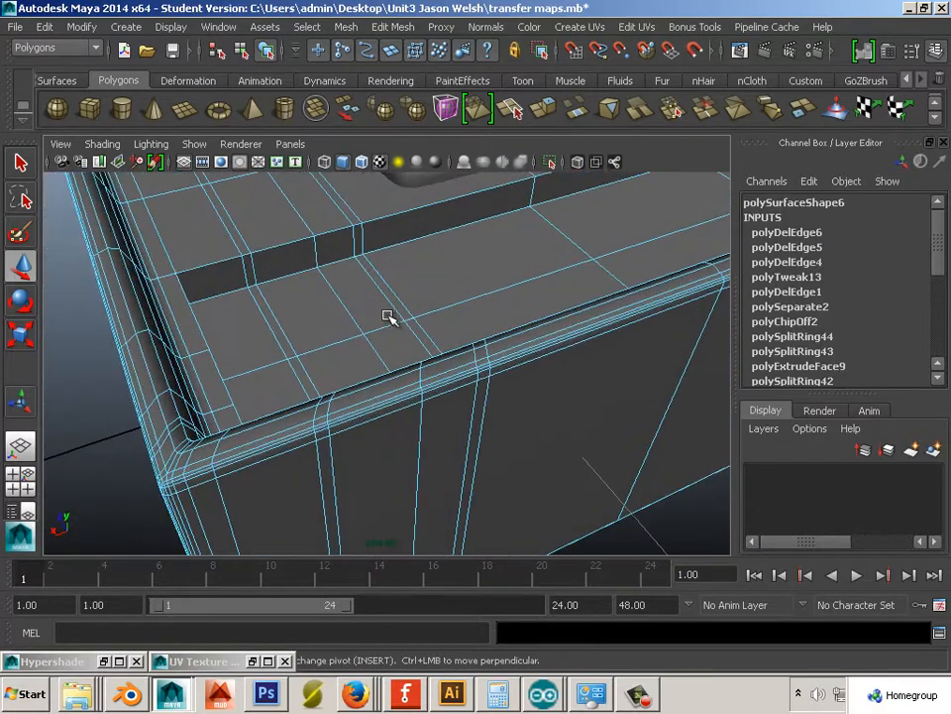
double_click(390, 305)
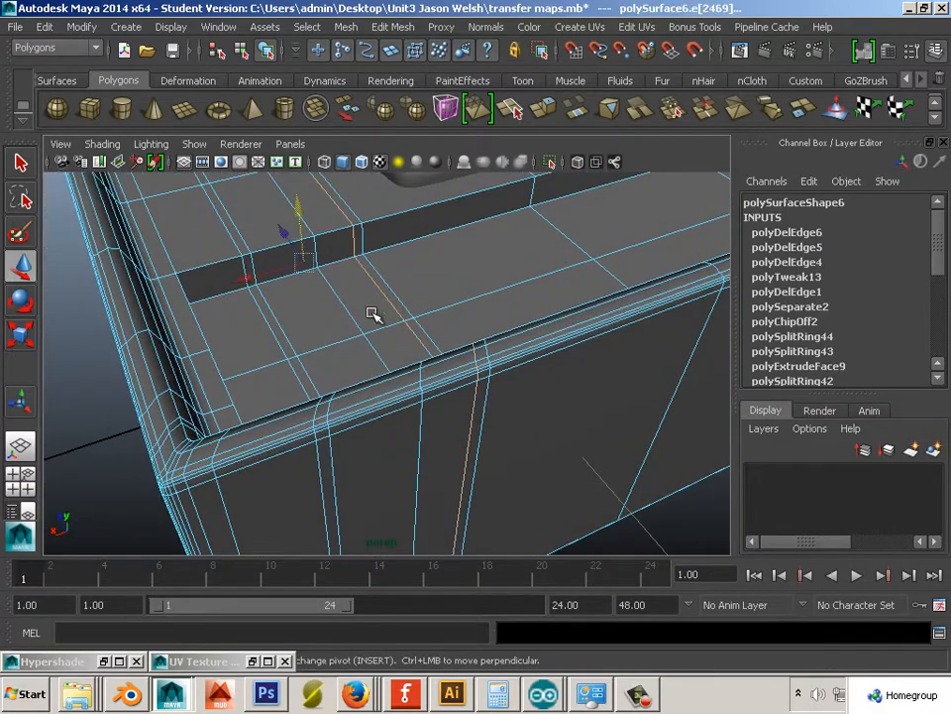
double_click(293, 342, "shift")
right_click_drag(295, 341, 495, 340, "ctrl")
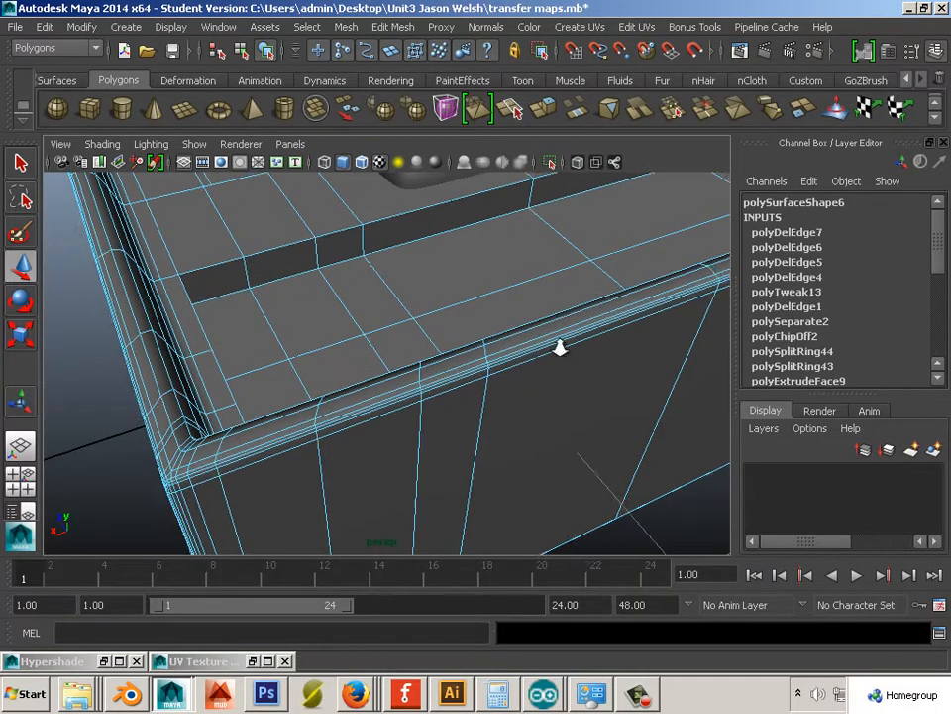
Delete the redundant edge loop running past the end of the long recess near the box's corner.
left_click_drag(561, 346, 271, 372, "alt")
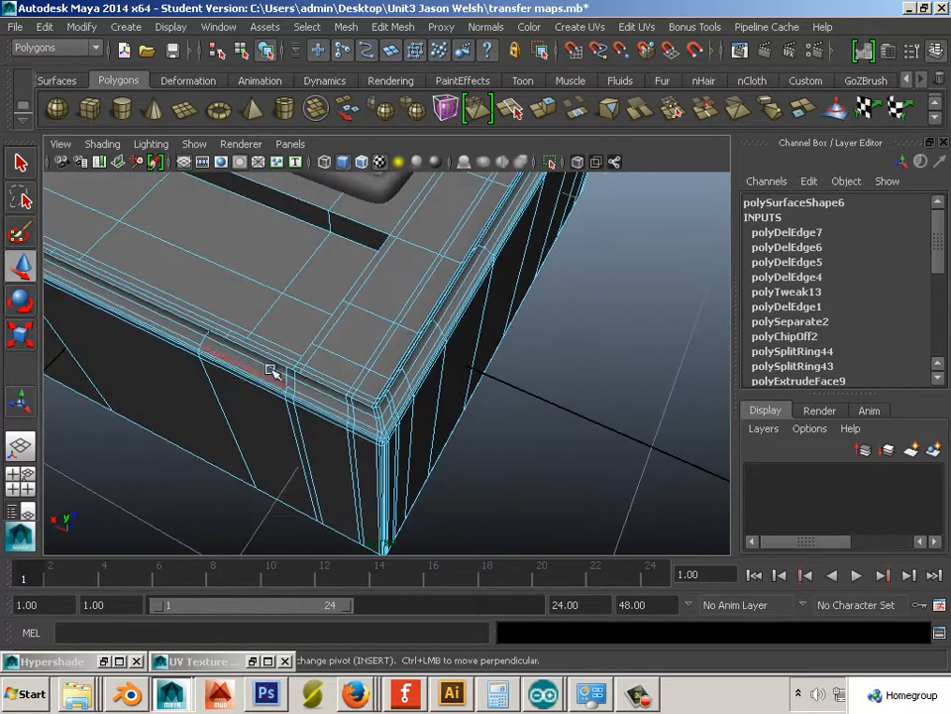
double_click(315, 359)
double_click(315, 358)
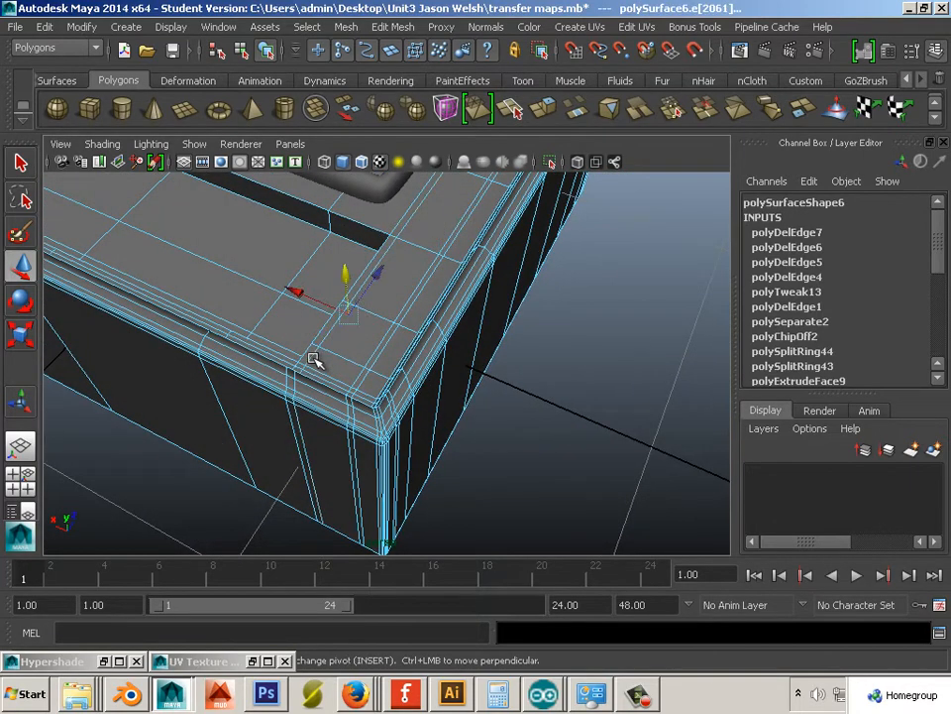
double_click(311, 357)
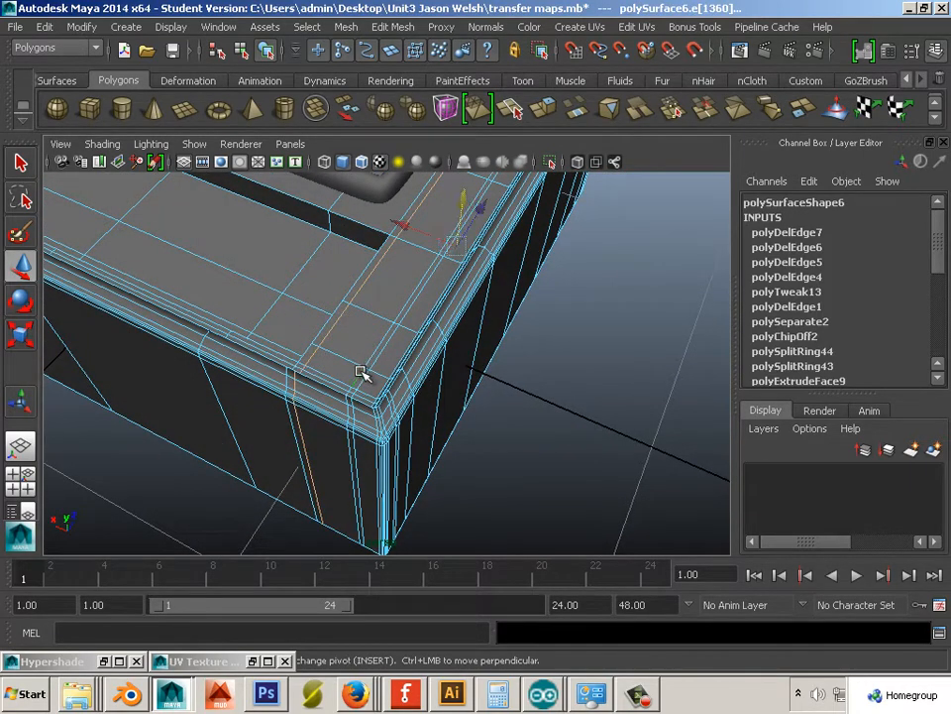
right_click_drag(362, 373, 515, 371, "shift")
Delete the redundant lengthwise edge loops on the long bar beside the dials, plus the redundant loops around its sides.
left_click_drag(471, 395, 329, 259, "alt")
left_click(362, 257)
middle_click_drag(362, 257, 359, 333, "alt")
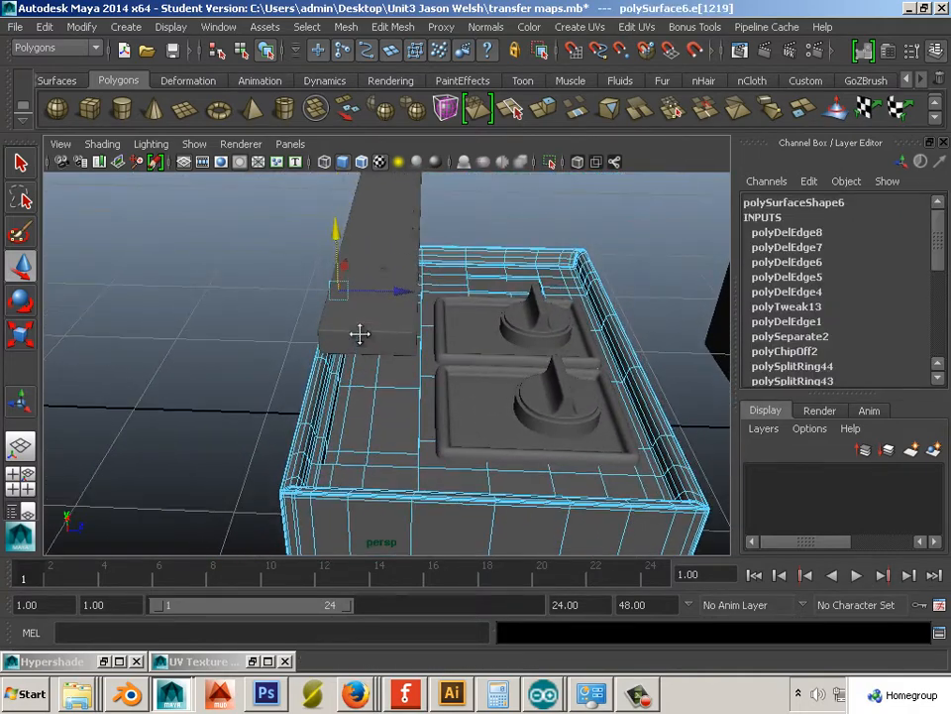
right_click_drag(372, 256, 390, 248)
left_click(384, 255)
middle_click_drag(383, 287, 378, 358, "alt")
right_click_drag(378, 358, 497, 400, "alt")
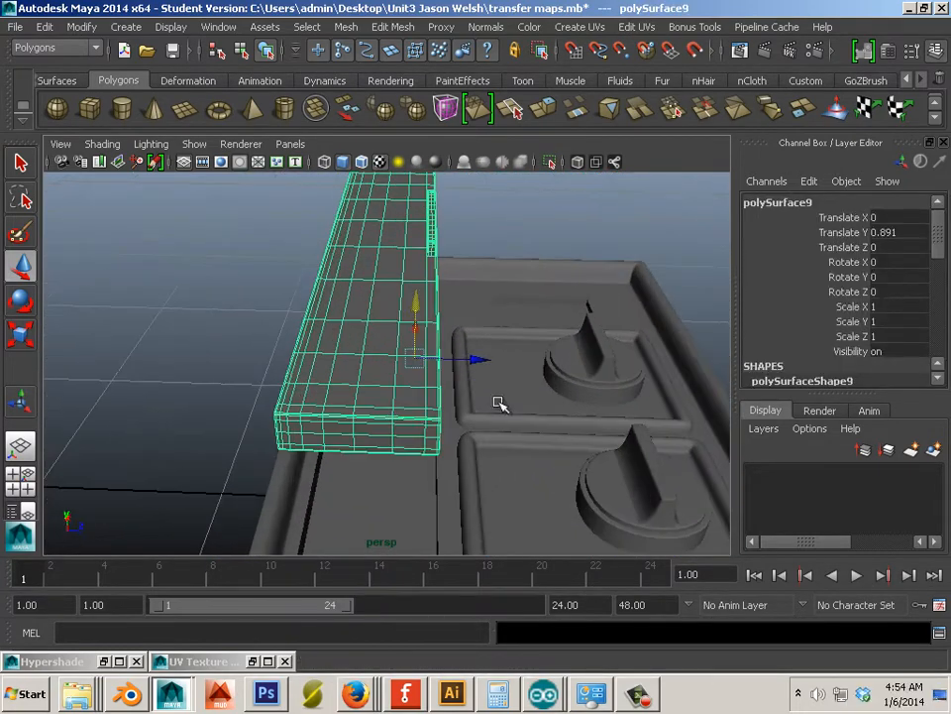
right_click_drag(404, 308, 400, 267)
right_click_drag(385, 336, 453, 445, "alt")
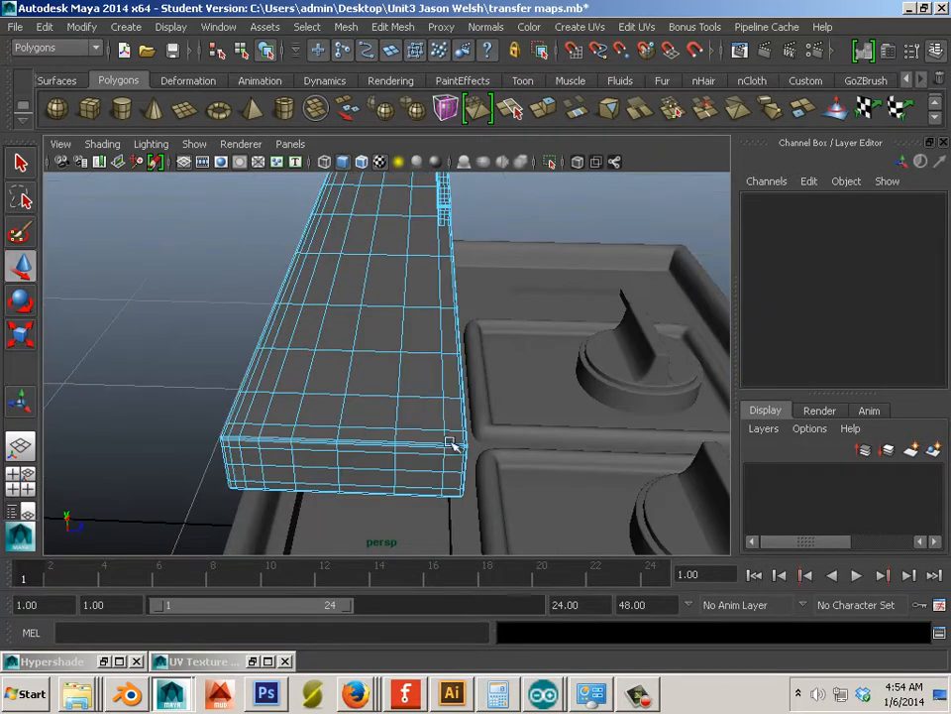
double_click(442, 418)
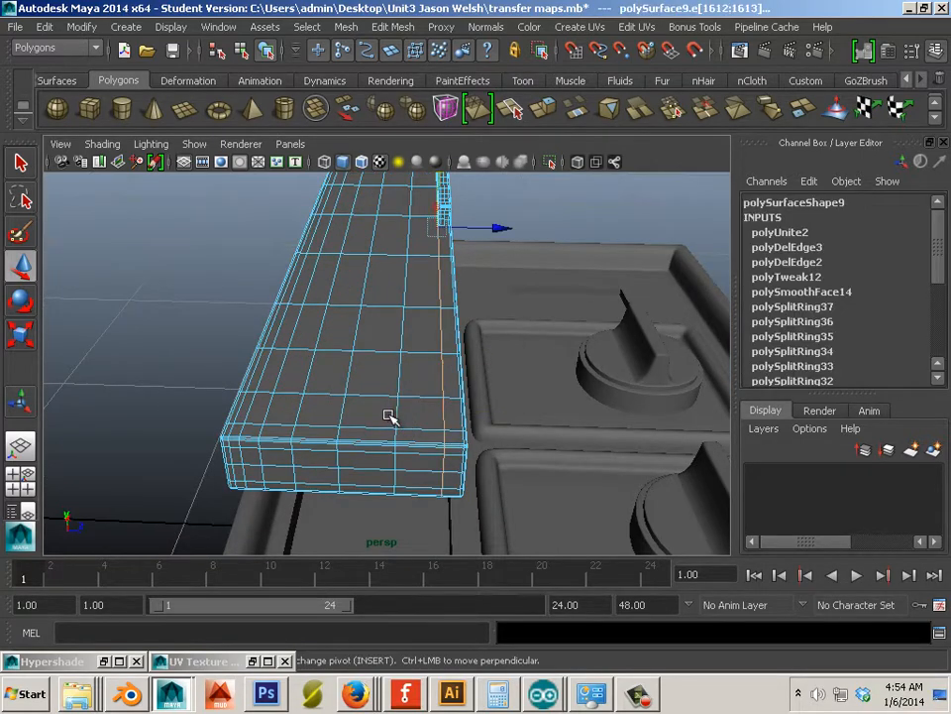
double_click(398, 411, "shift")
double_click(342, 412, "shift")
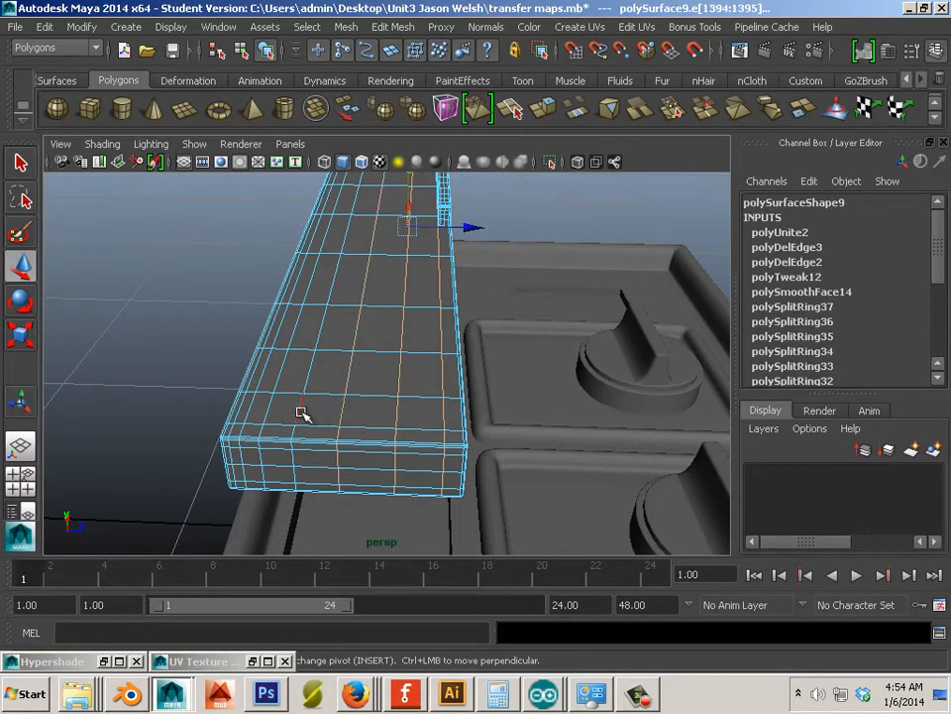
left_click(298, 413, "shift")
double_click(298, 412, "shift")
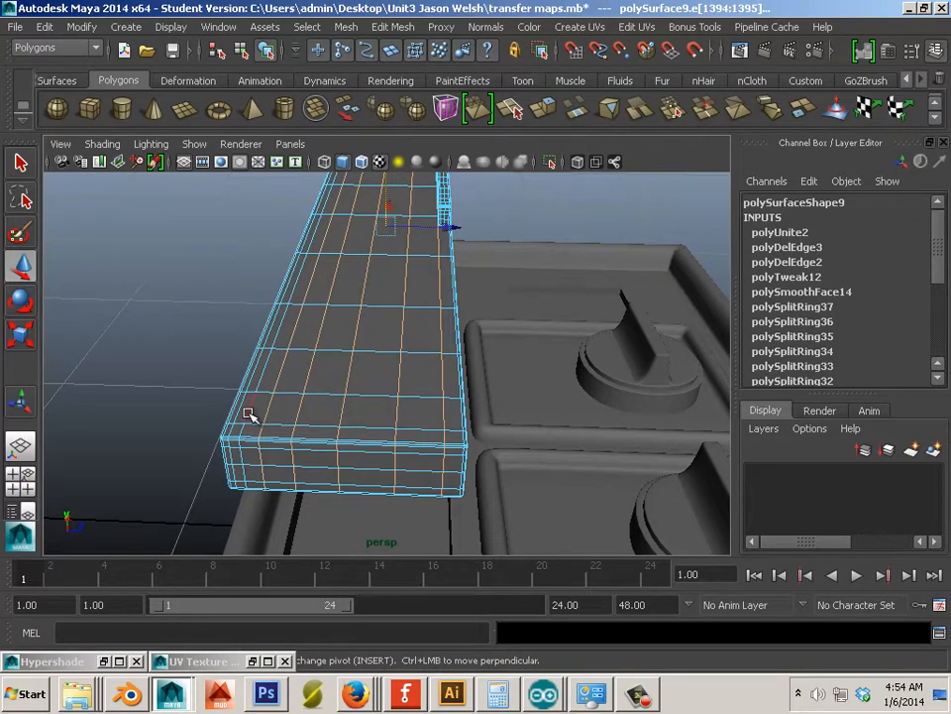
left_click_drag(237, 435, 342, 454, "alt")
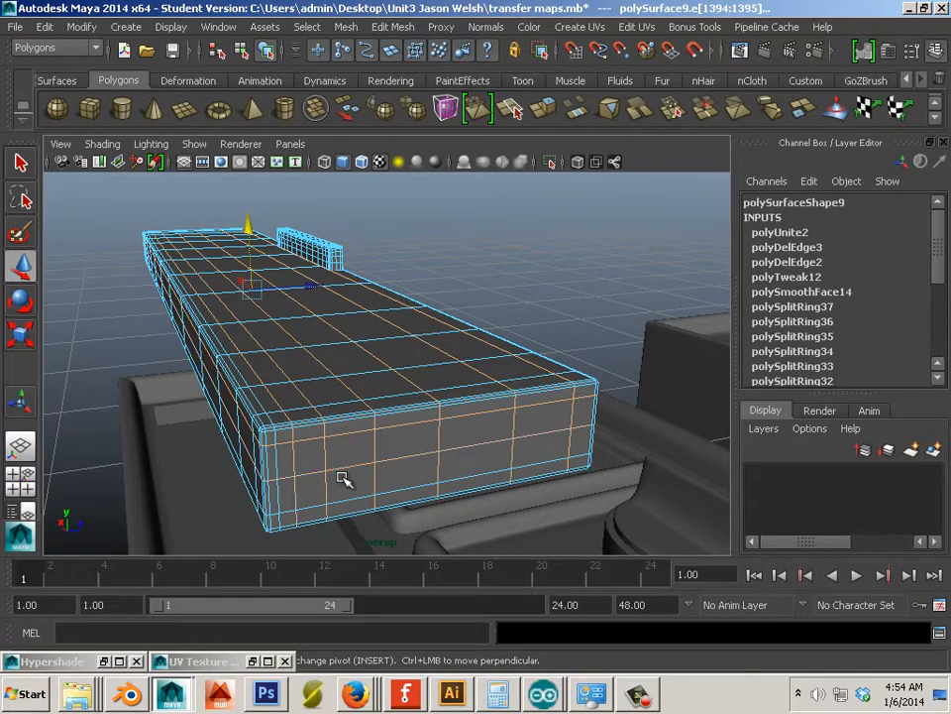
right_click_drag(350, 501, 503, 505, "shift")
Delete the remaining lengthwise edge loop running close to the long bar's outer edge.
left_click_drag(502, 505, 372, 452, "alt")
middle_click_drag(335, 469, 472, 433, "alt")
scroll(436, 444, "up", 2)
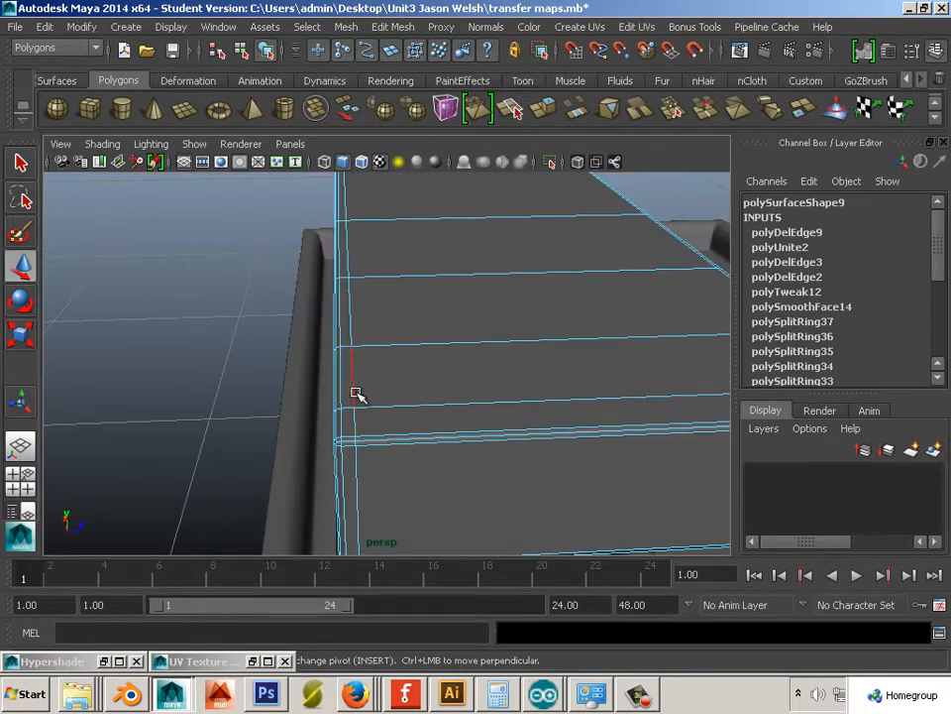
left_click(354, 391)
mouse_move(356, 390)
right_mouse_down("ctrl")
mouse_move(388, 415)
mouse_move(470, 400)
mouse_move(350, 393)
right_mouse_up("ctrl")
left_click_drag(349, 394, 529, 434, "alt")
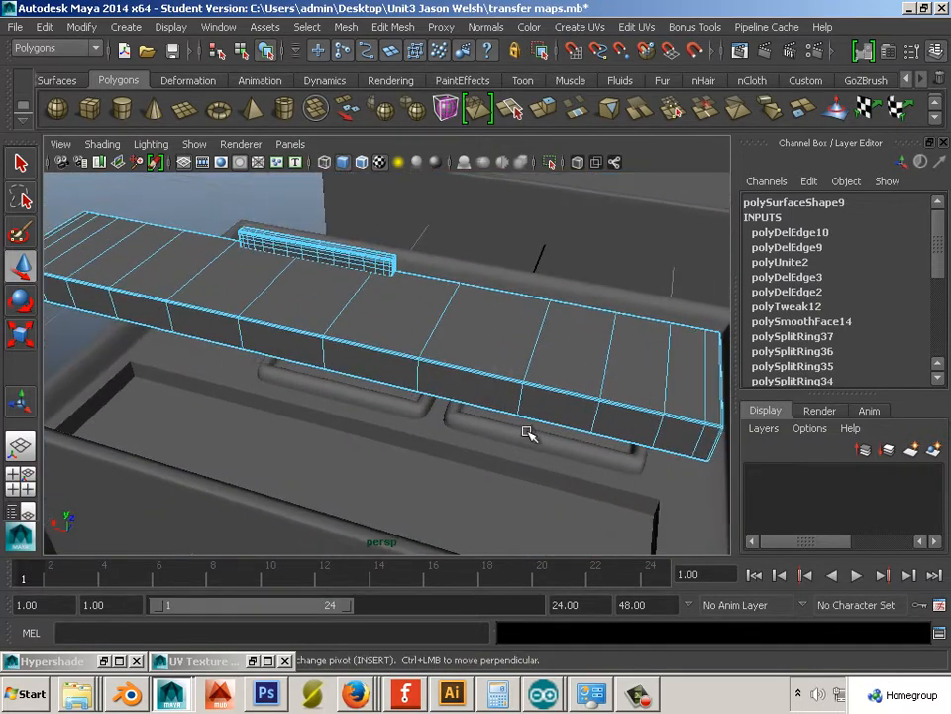
Delete the evenly spaced edge loops crossing the long bar's width, except the one at its far end.
right_click_drag(563, 309, 567, 264)
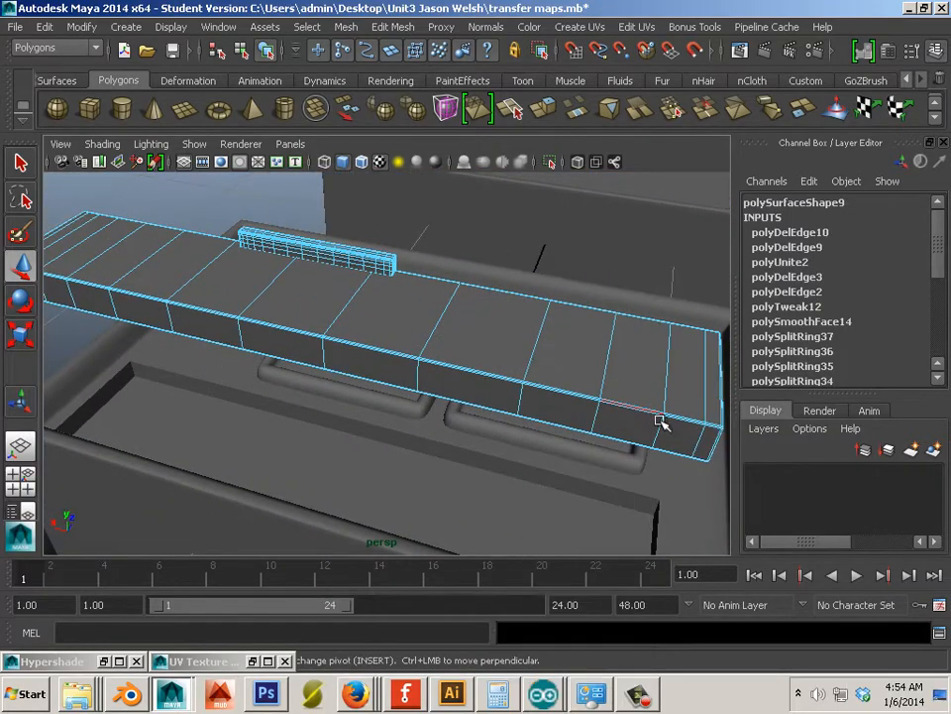
left_click(664, 432)
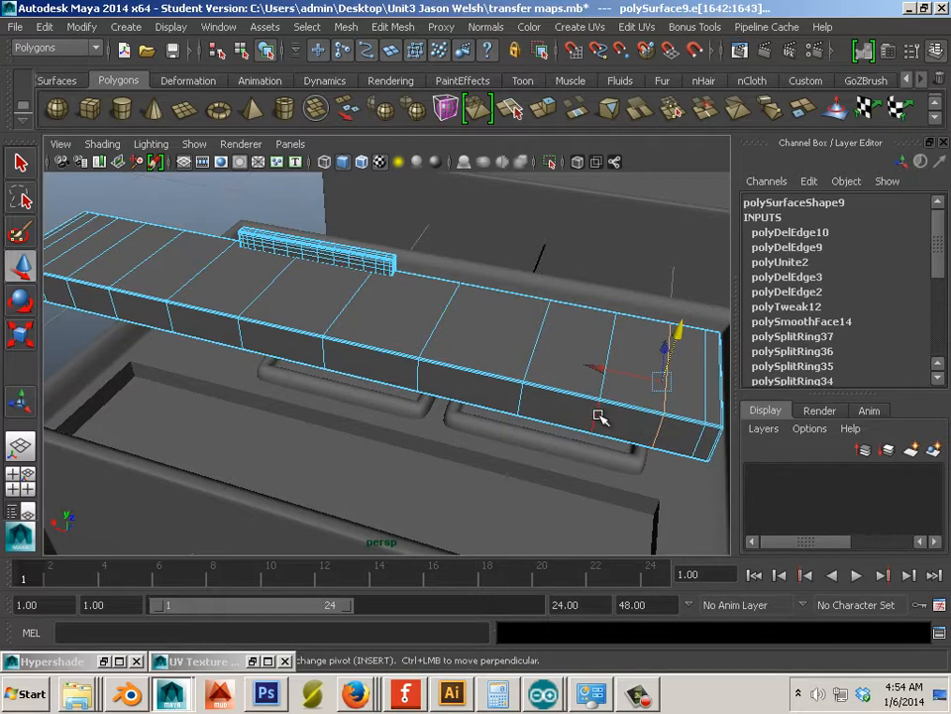
left_click(598, 417)
middle_click_drag(524, 404, 517, 401)
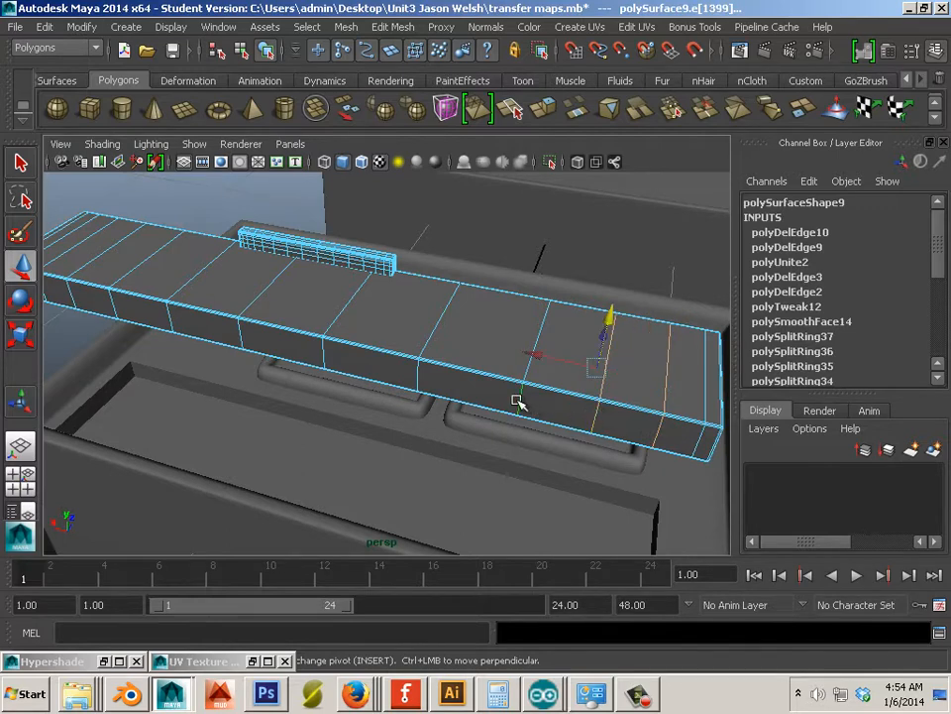
double_click(415, 377, "shift")
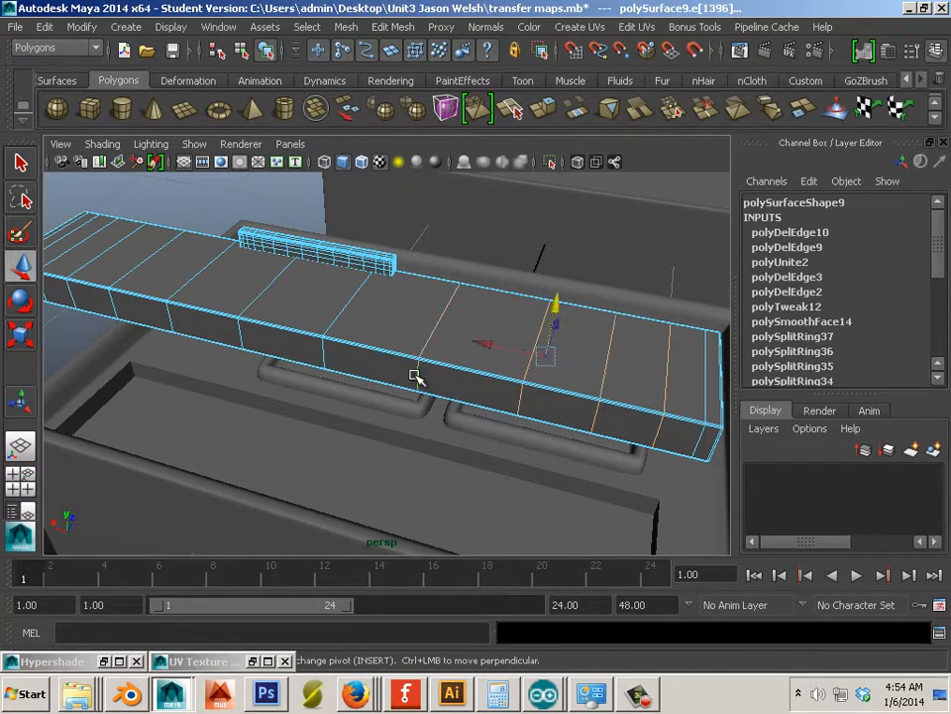
double_click(320, 356, "shift")
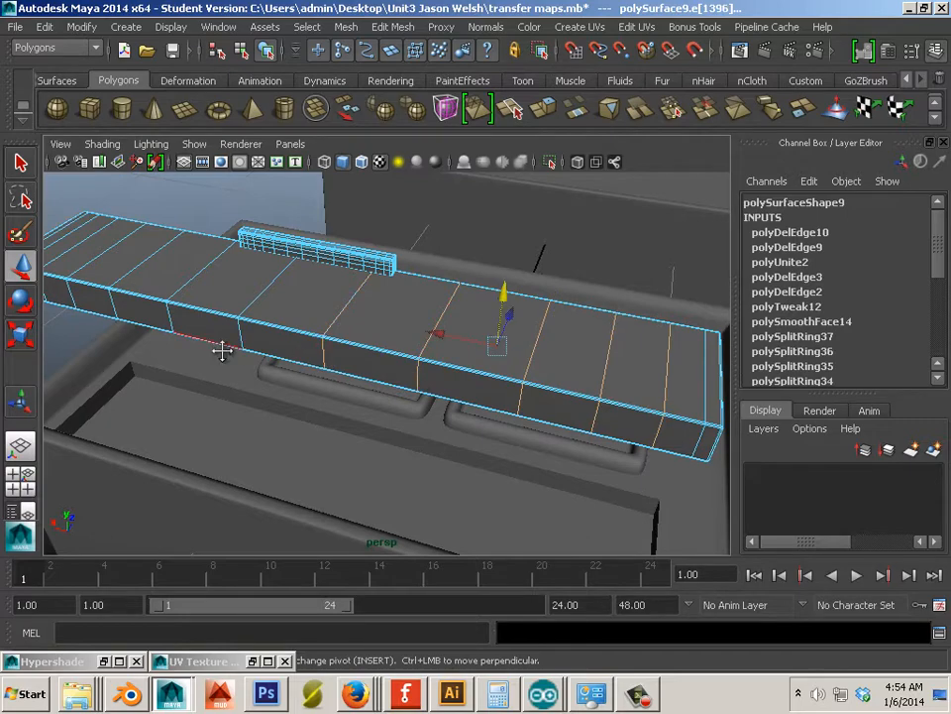
middle_click_drag(221, 350, 470, 400, "alt")
right_click_drag(470, 399, 660, 458, "alt")
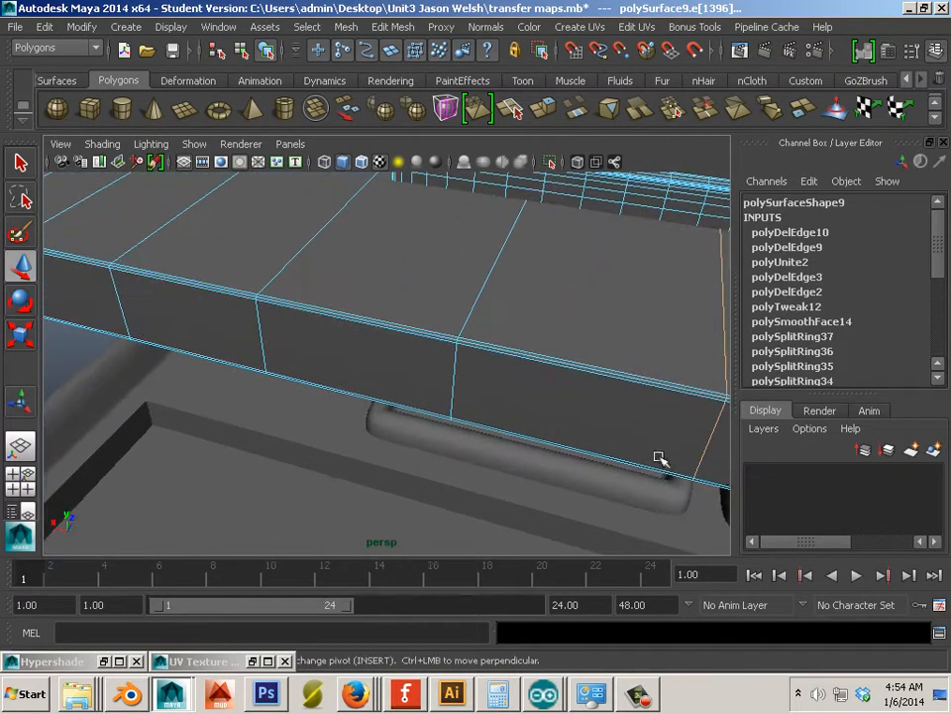
double_click(456, 385, "shift")
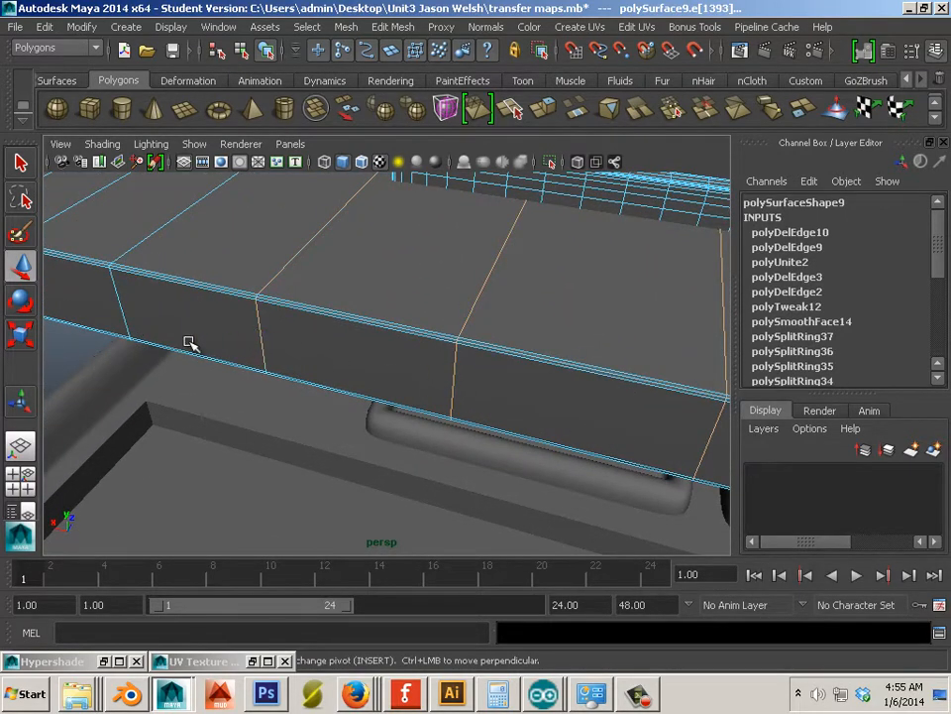
left_click_drag(190, 343, 430, 390, "alt")
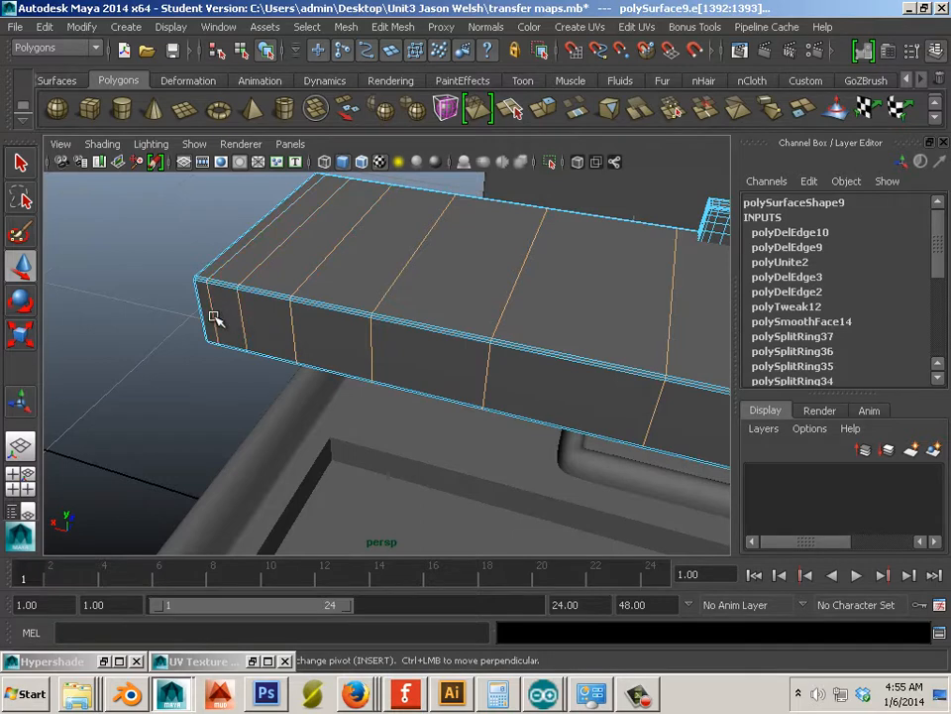
right_click_drag(214, 317, 391, 319, "shift")
Delete the last crosswise edge loop near the end of the long bar.
left_click_drag(399, 336, 541, 410, "alt")
double_click(574, 419)
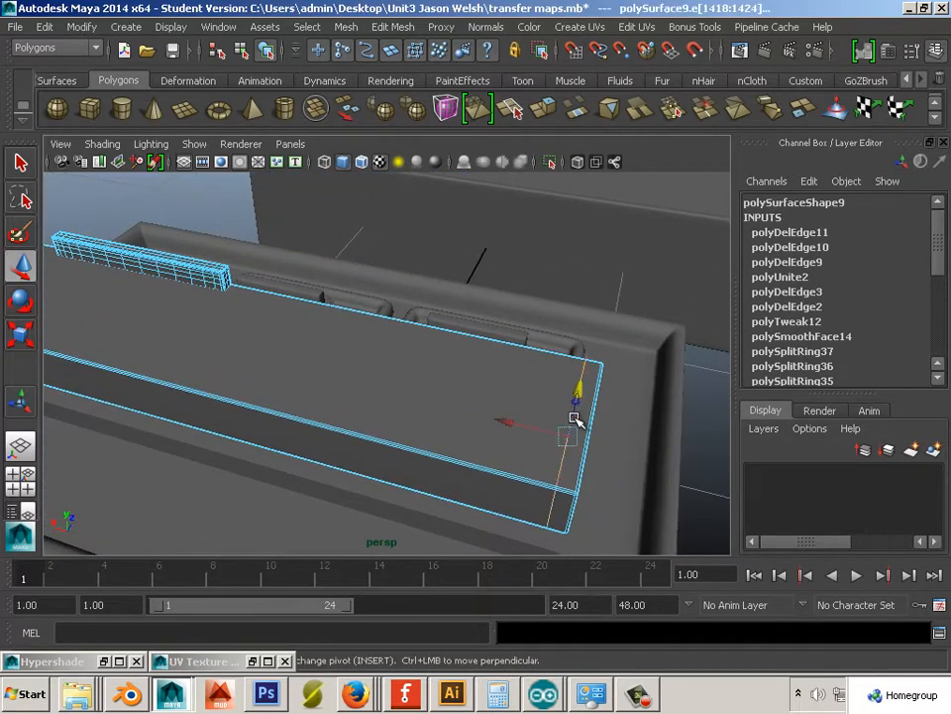
right_click_drag(575, 419, 684, 431, "shift")
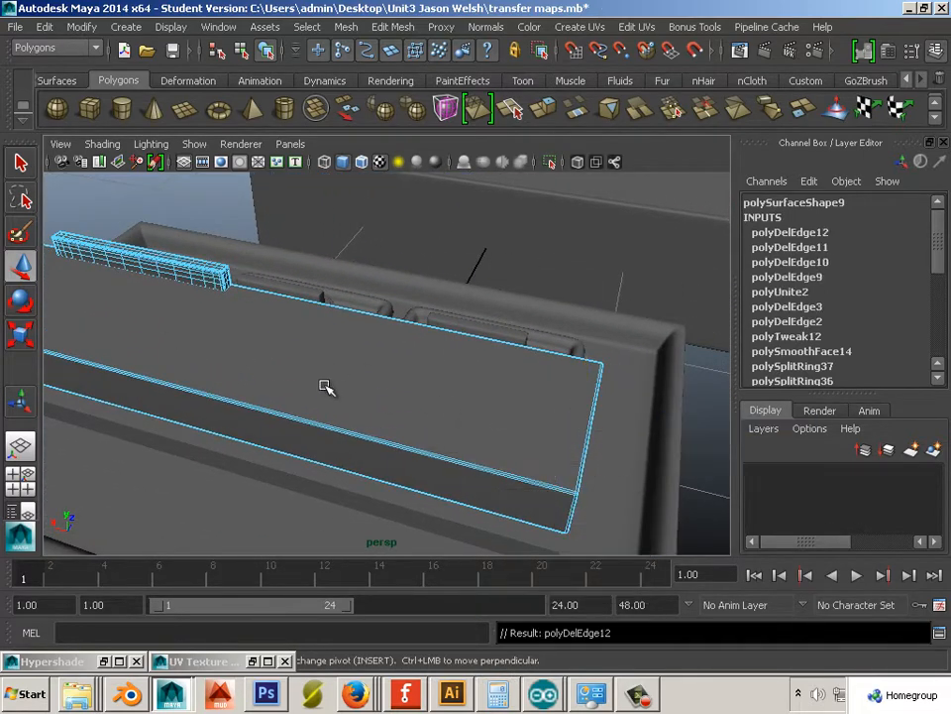
Delete the crosswise edge loops and the lengthwise side loops on the short raised strip along the long bar's edge.
left_click_drag(325, 386, 526, 416, "alt")
scroll(530, 417, "up", 3)
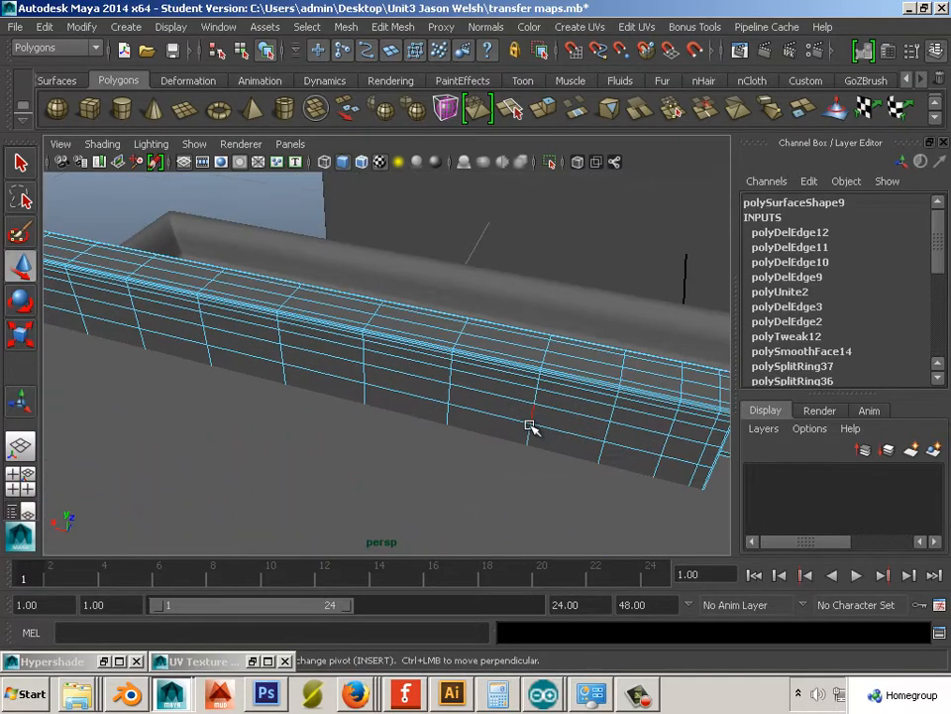
right_click_drag(531, 308, 539, 273)
left_click_drag(684, 460, 629, 466, "alt")
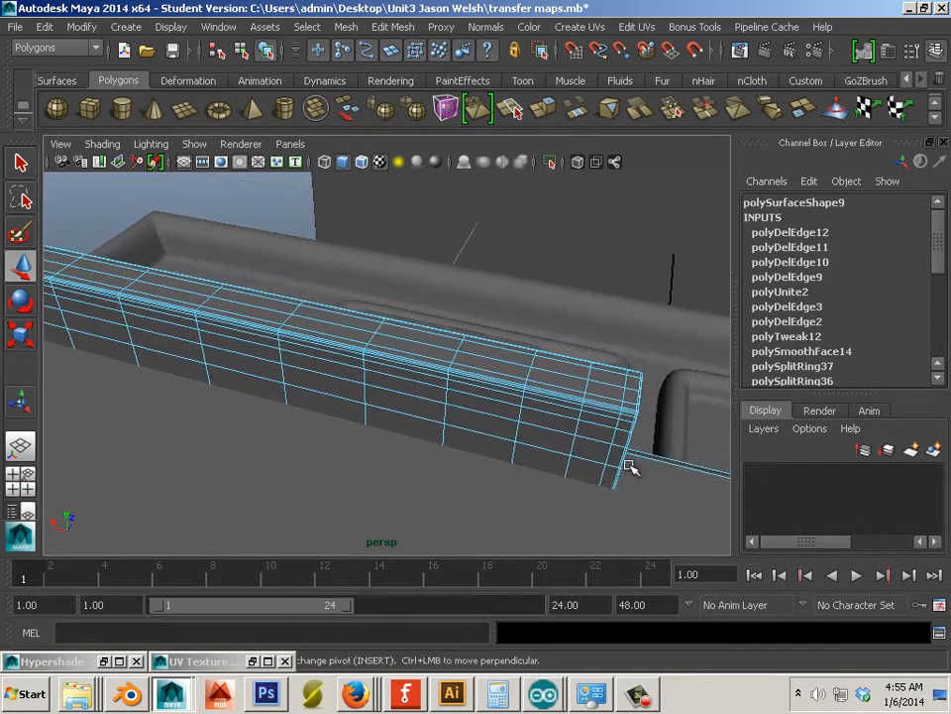
left_click(594, 473)
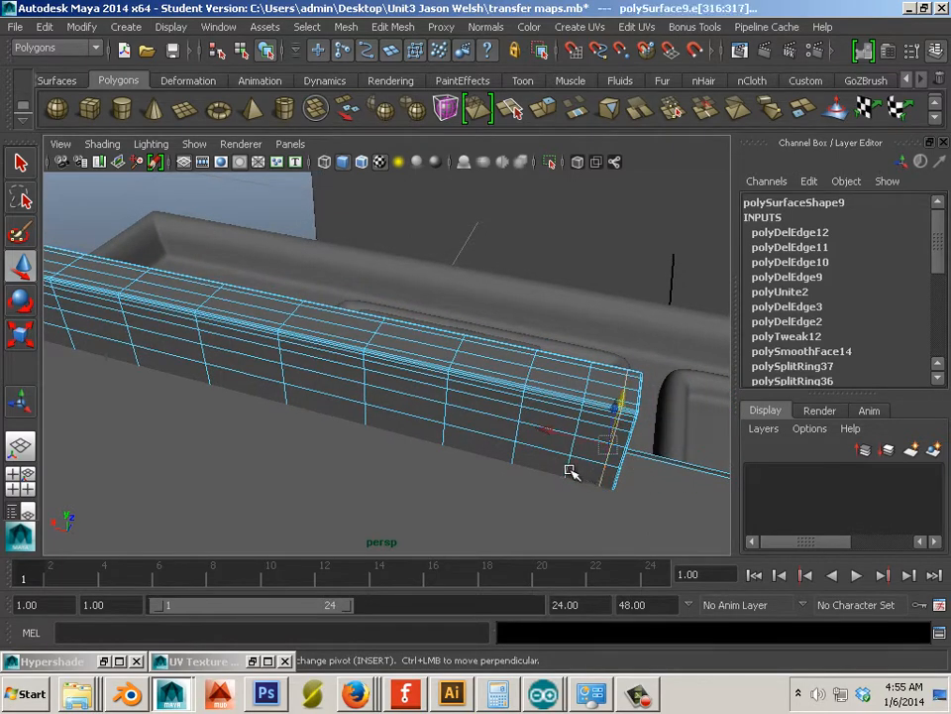
left_click(569, 469)
double_click(514, 459, "shift")
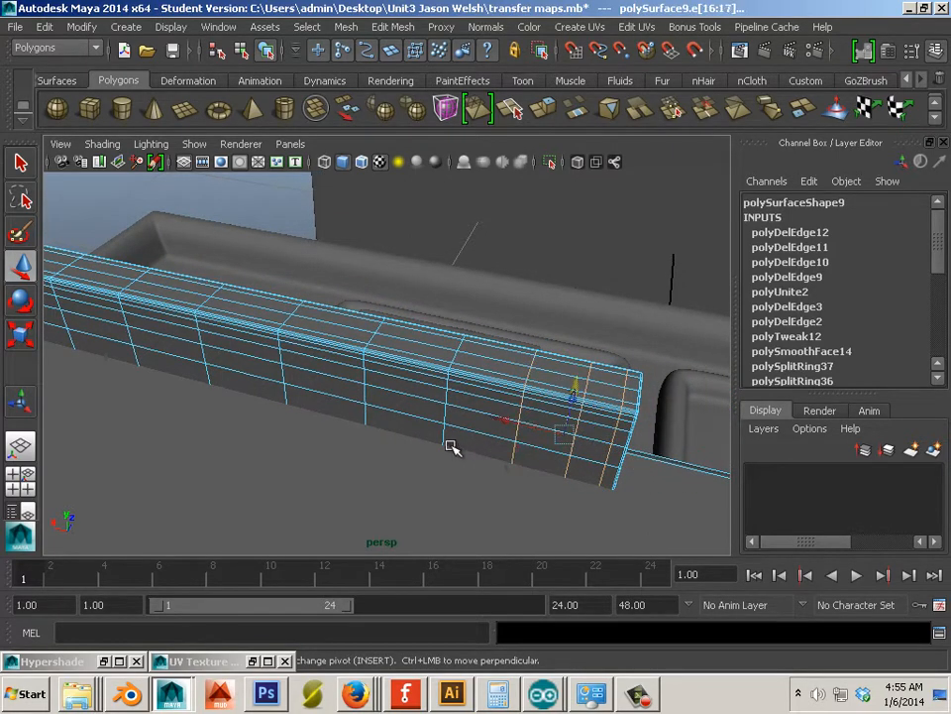
left_click_drag(384, 440, 616, 475, "alt")
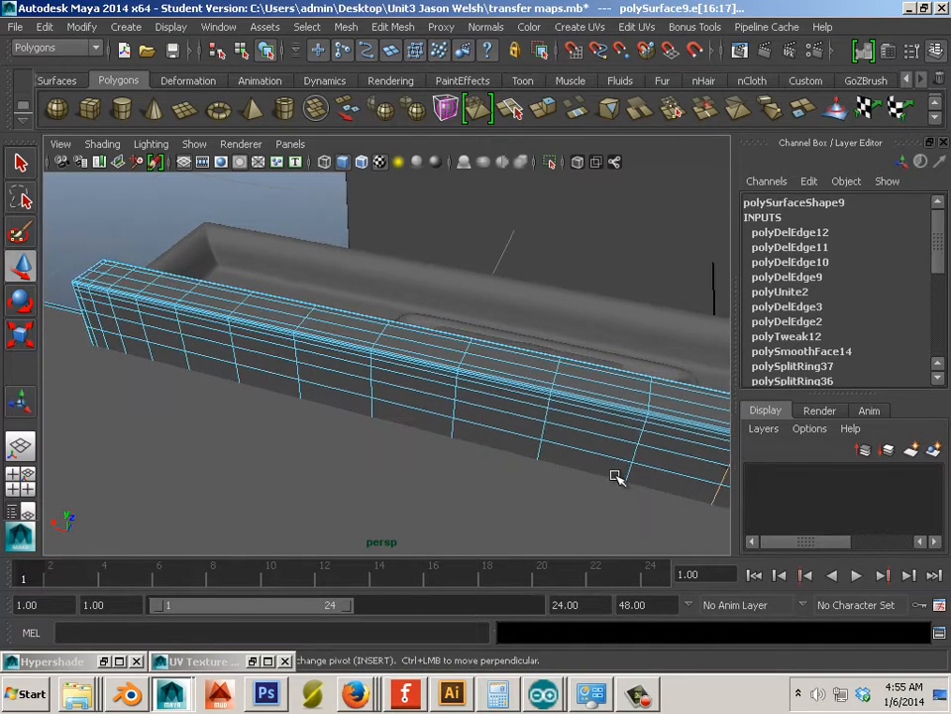
double_click(629, 473, "shift")
double_click(539, 456, "shift")
double_click(454, 433, "shift")
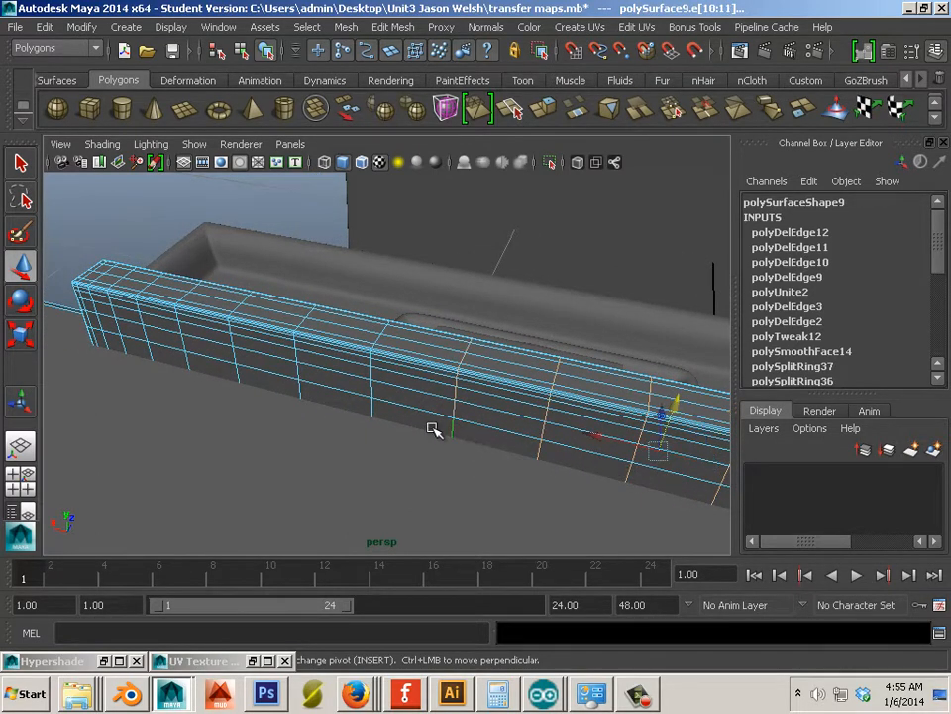
double_click(372, 415, "shift")
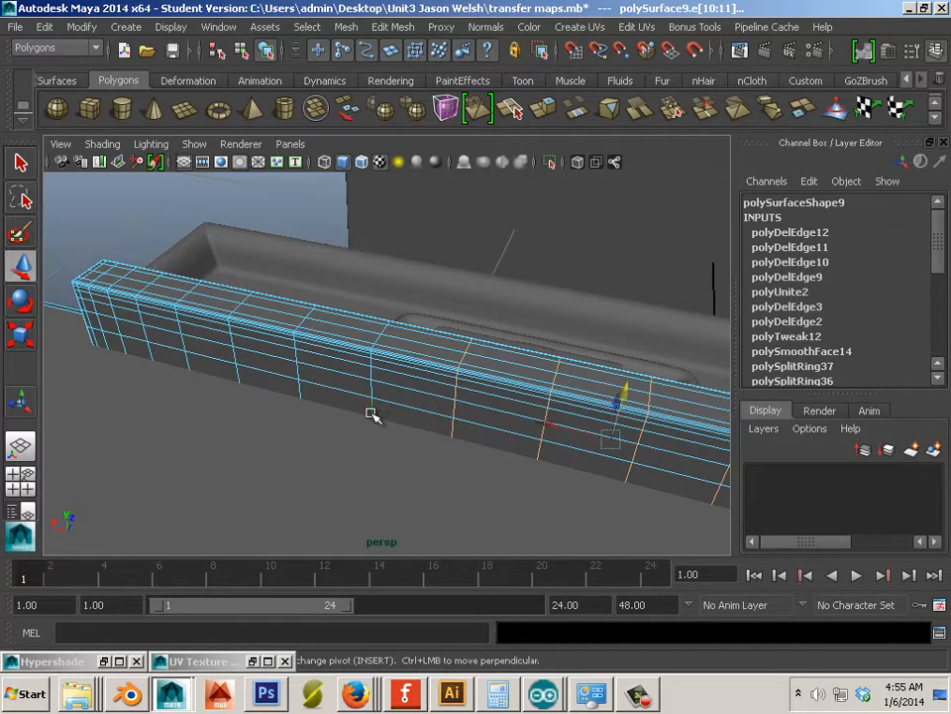
double_click(300, 392, "shift")
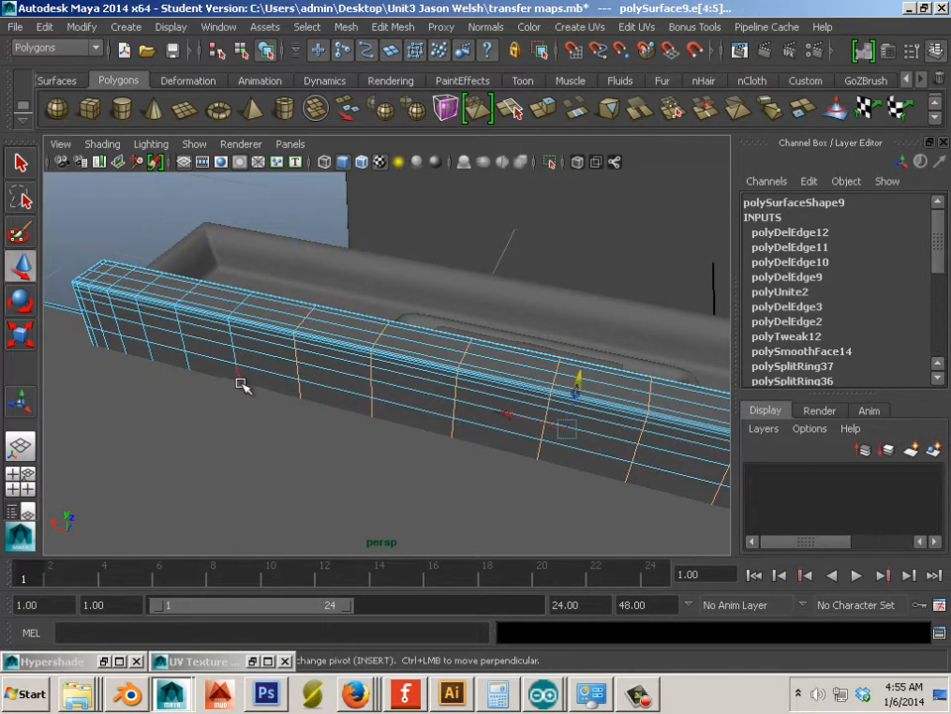
double_click(159, 356, "shift")
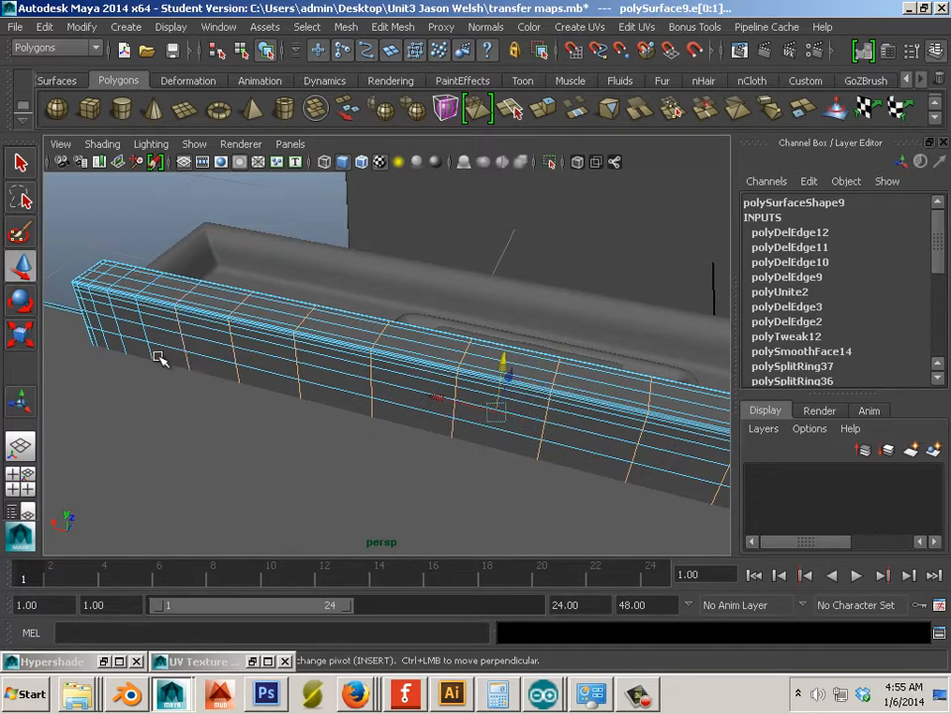
double_click(128, 350, "shift")
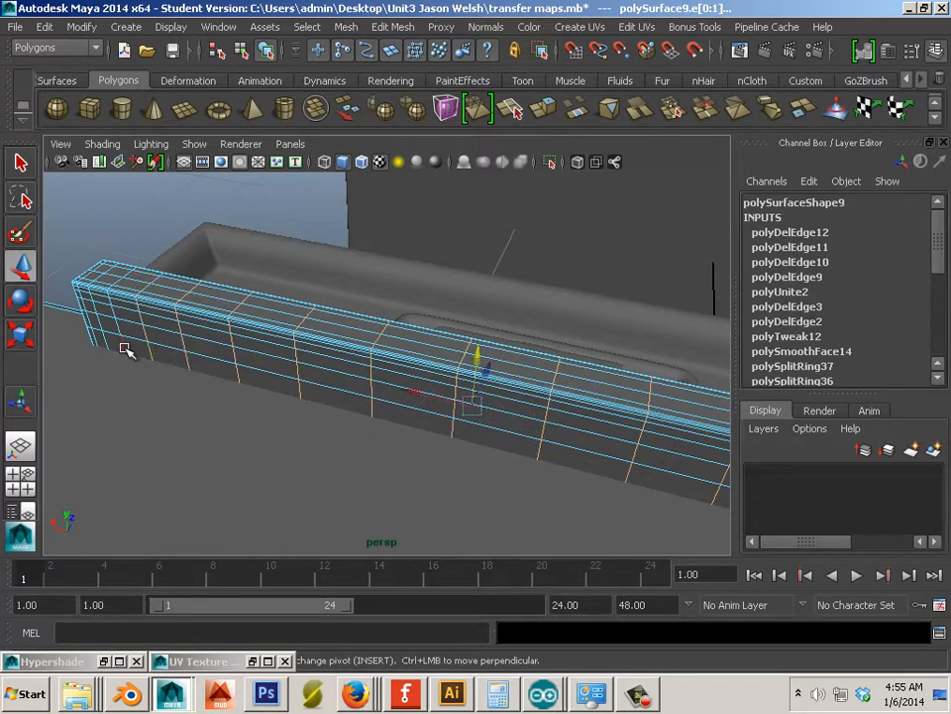
double_click(112, 355, "shift")
double_click(104, 347, "shift")
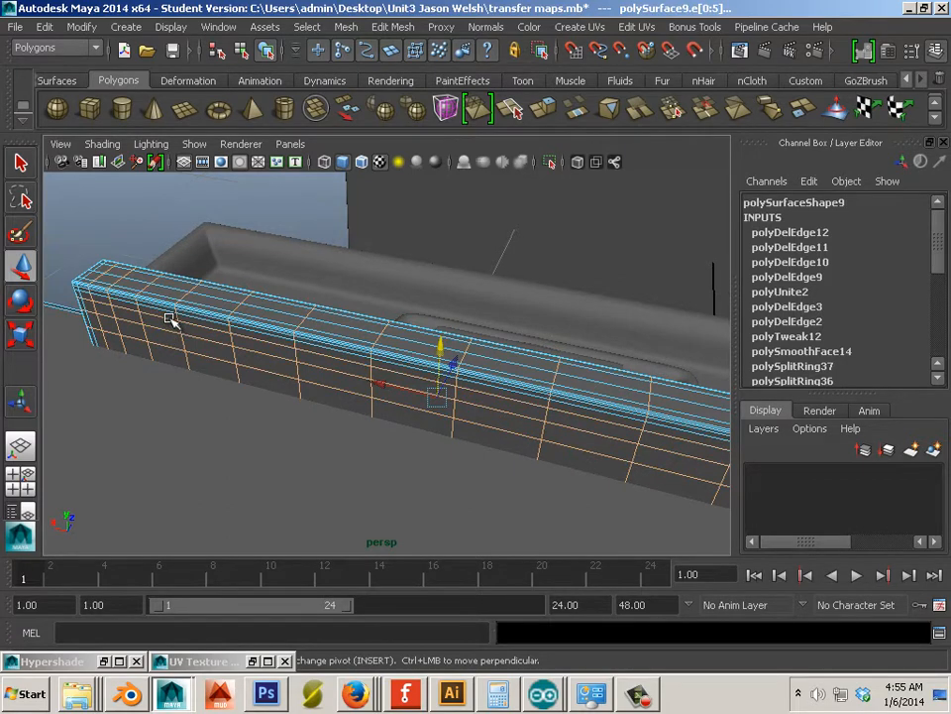
right_click_drag(170, 320, 303, 330, "ctrl")
Delete the three redundant lengthwise edge loops on the short strip's top face.
left_click_drag(277, 340, 409, 416, "alt")
key("F8")
left_click(312, 382)
left_click(334, 387)
right_click_drag(335, 306, 329, 266)
left_click(268, 306)
left_click_drag(269, 306, 333, 368, "alt")
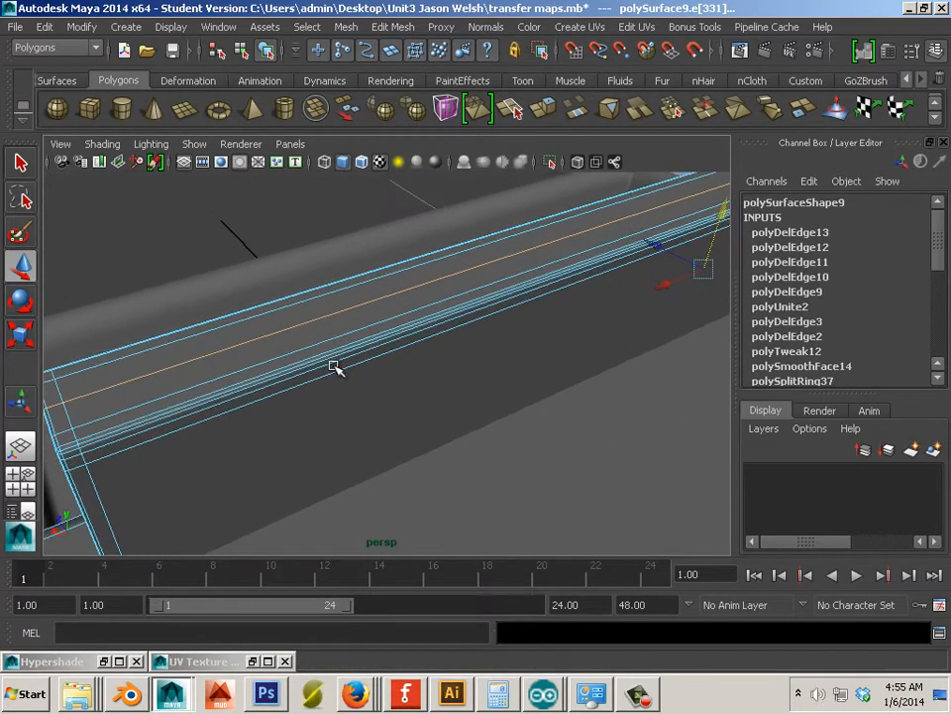
double_click(223, 375, "shift")
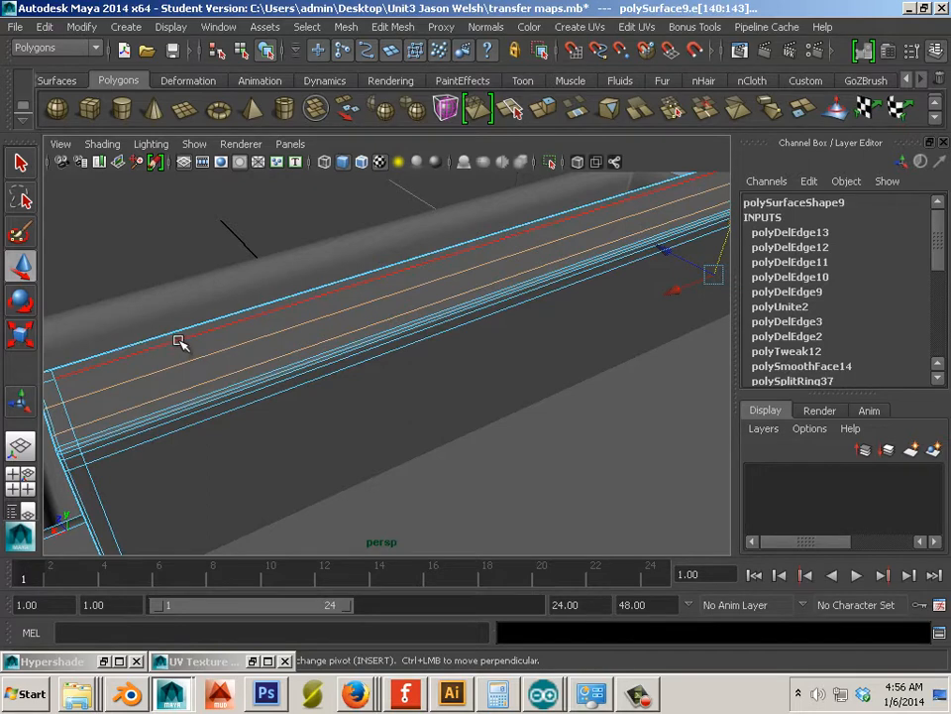
double_click(179, 341, "shift")
right_click_drag(181, 341, 369, 344, "shift")
Delete the redundant crosswise edge loop next to the end of the short strip.
right_click_drag(456, 417, 341, 408, "alt")
mouse_move(342, 409)
left_mouse_down("alt")
mouse_move(333, 401)
mouse_move(359, 408)
left_mouse_up("alt")
right_click_drag(359, 408, 442, 418, "alt")
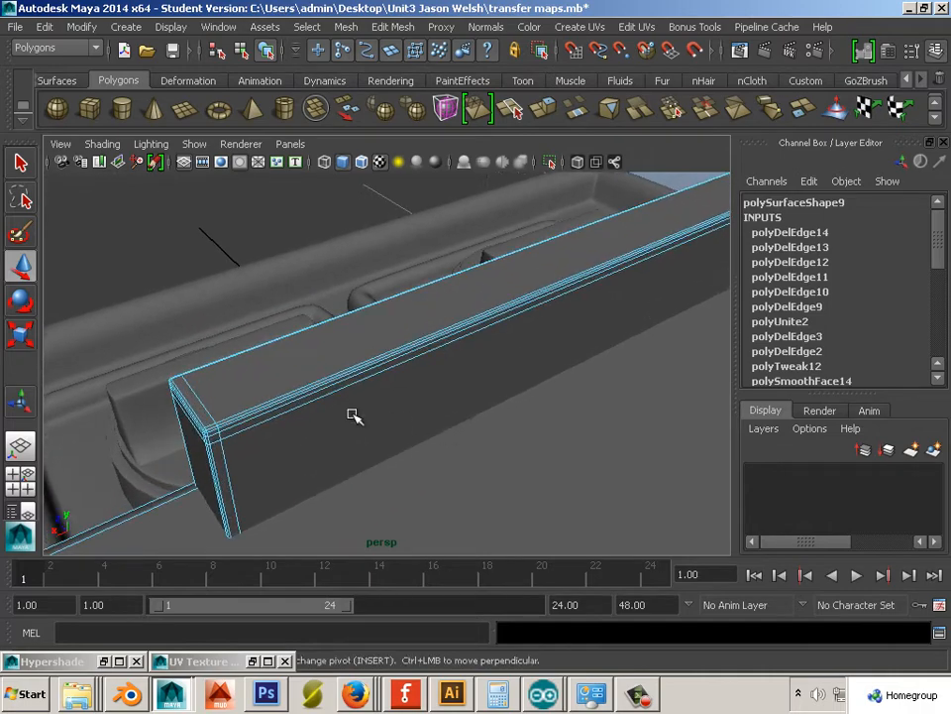
left_click(206, 399)
right_click_drag(207, 399, 374, 420, "shift")
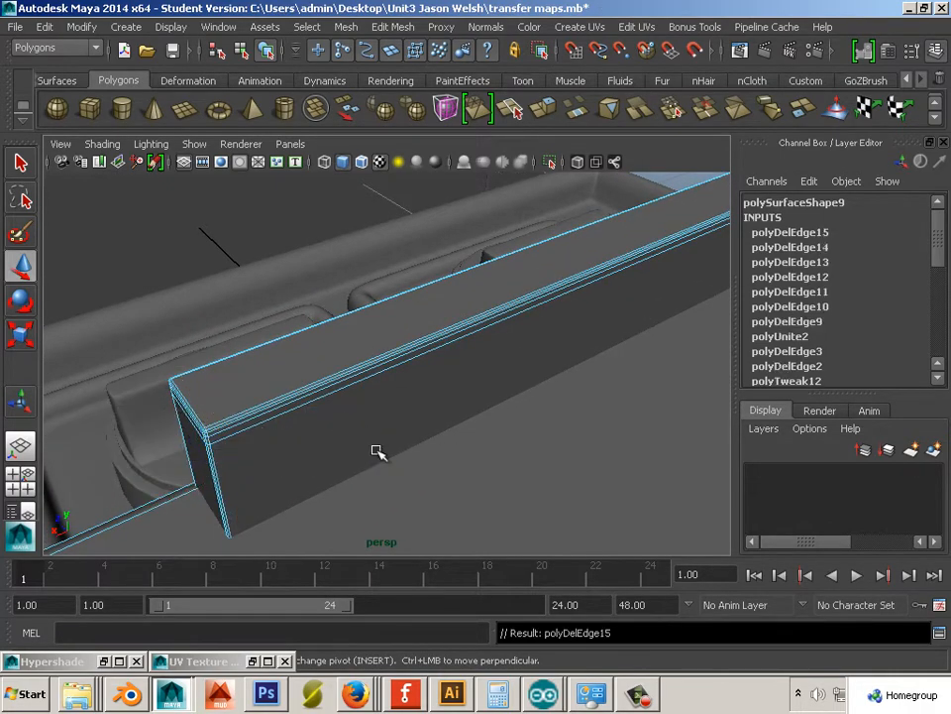
Select the redundant edge loops crossing the floor and rim of the rounded frame panel beneath the nearer dial.
left_click(253, 349)
right_click_drag(569, 474, 420, 436, "alt")
left_click_drag(420, 436, 515, 447, "alt")
middle_click_drag(515, 448, 532, 471, "alt")
right_click_drag(532, 471, 403, 463, "alt")
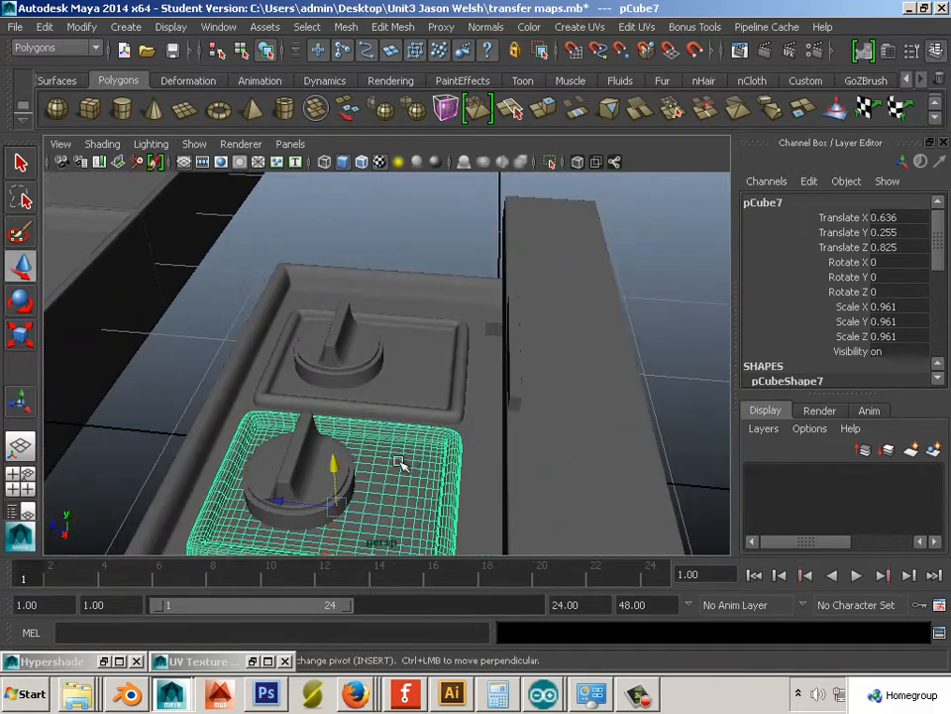
left_click_drag(403, 463, 381, 412, "alt")
right_click_drag(380, 412, 478, 461, "alt")
left_click_drag(478, 462, 457, 413, "alt")
right_click_drag(456, 412, 477, 449, "alt")
middle_click_drag(477, 449, 490, 397, "alt")
left_click_drag(325, 385, 374, 398, "alt")
middle_click_drag(341, 407, 291, 410, "alt")
right_click_drag(291, 411, 404, 422, "alt")
middle_click_drag(403, 422, 482, 414, "alt")
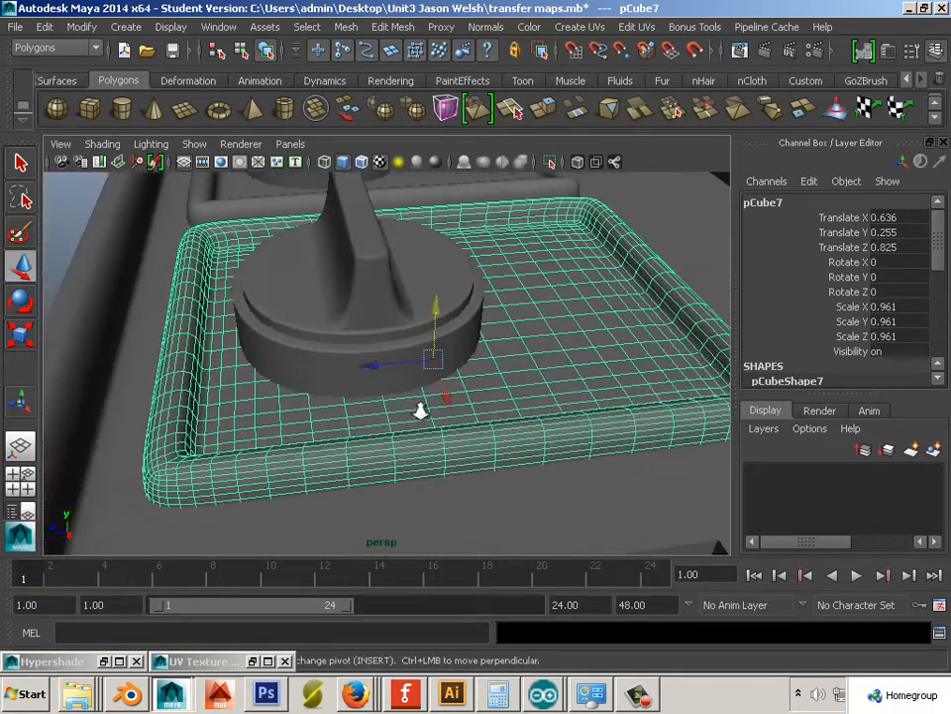
middle_click_drag(270, 432, 323, 402, "alt")
right_click_drag(323, 402, 394, 425, "alt")
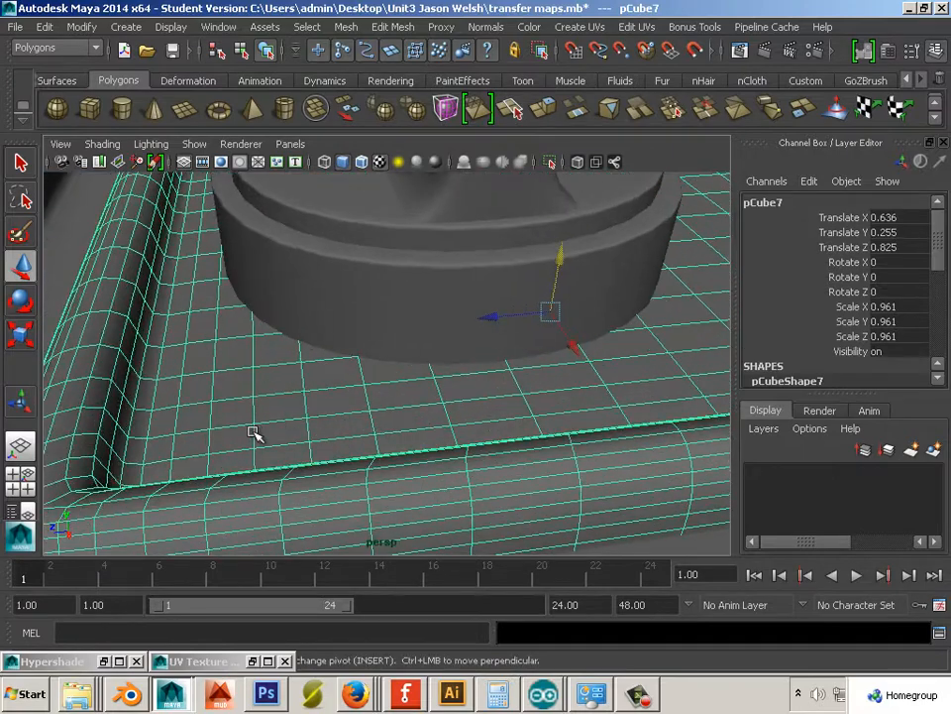
right_click_drag(252, 309, 235, 274)
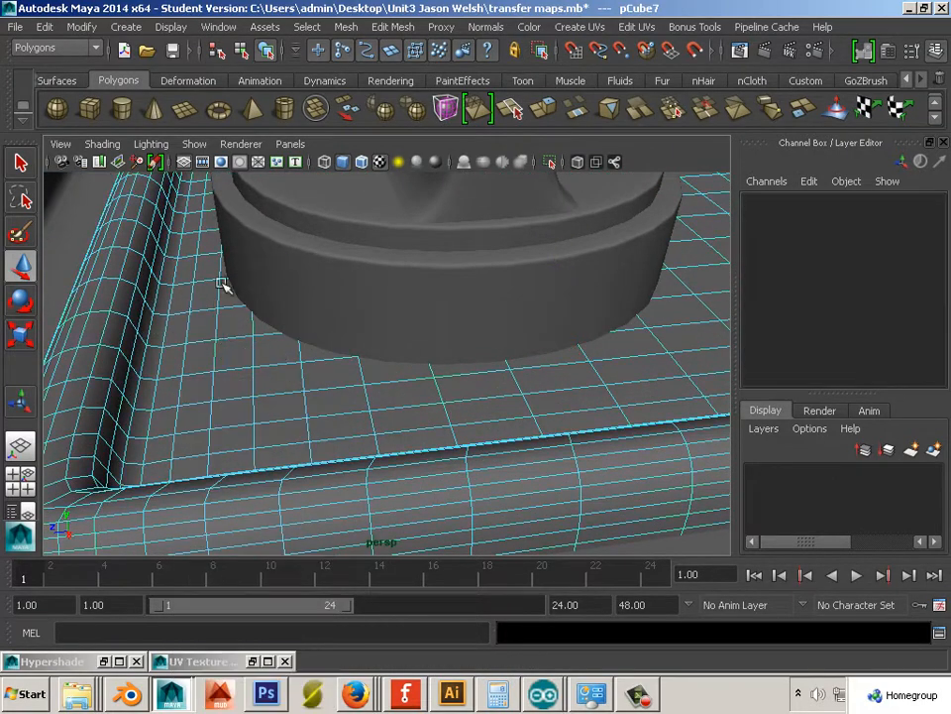
double_click(217, 357)
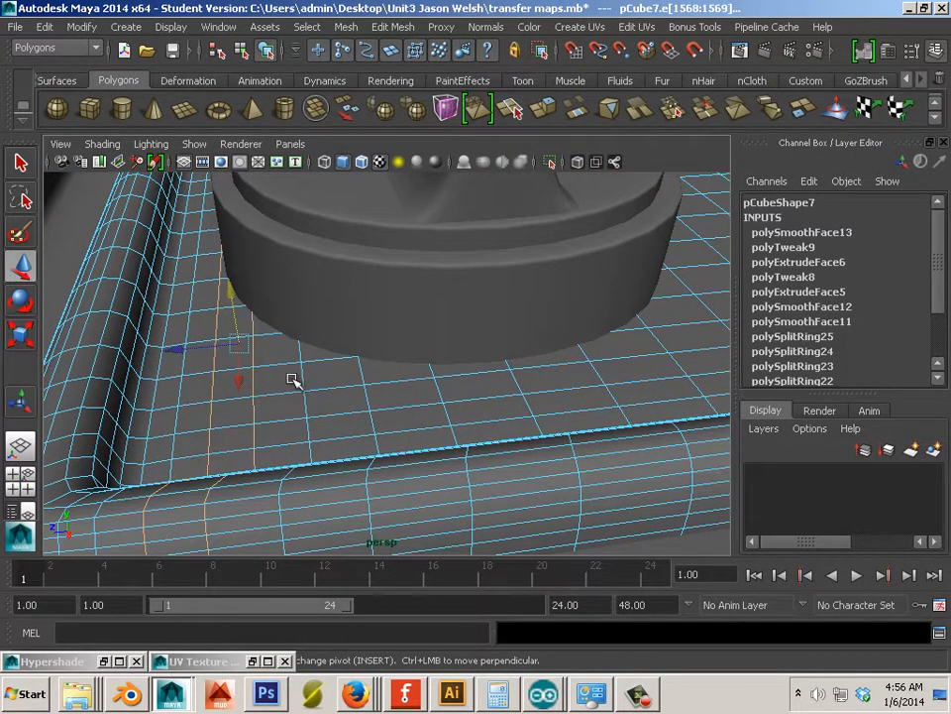
middle_click_drag(304, 376, 410, 371)
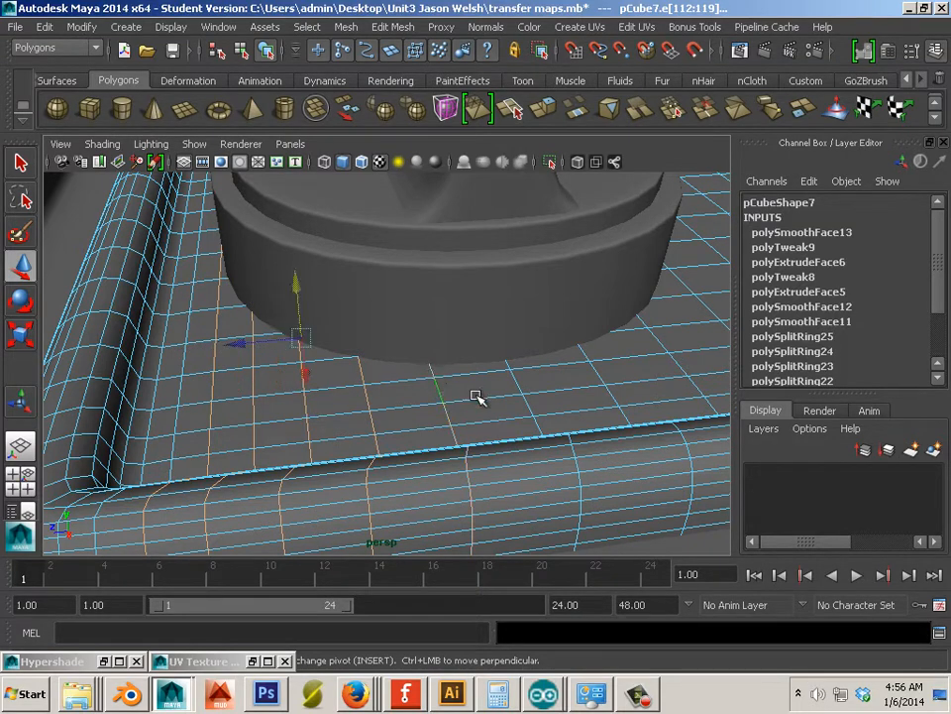